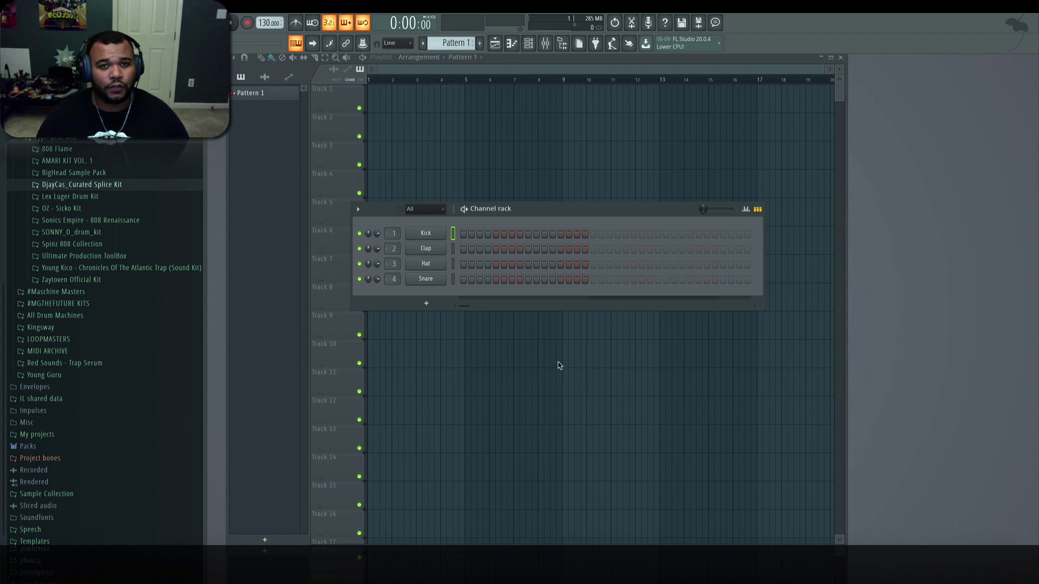
# Insert Riffer as a new channel and move its window to the right
pyautogui.rightClick(442, 232)
pyautogui.moveTo(514, 313)
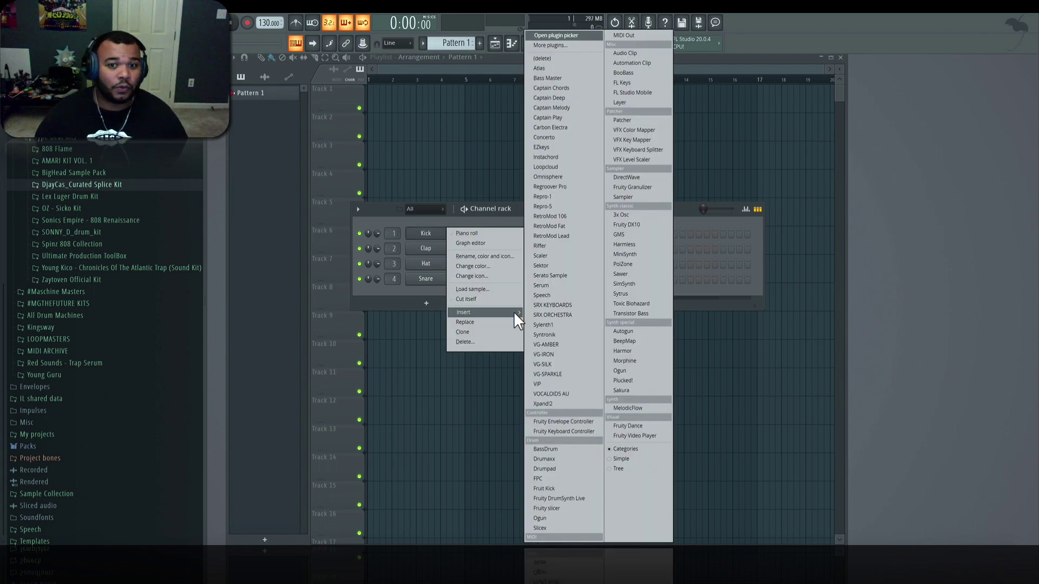
pyautogui.click(572, 247)
pyautogui.moveTo(404, 108); pyautogui.dragTo(786, 73)
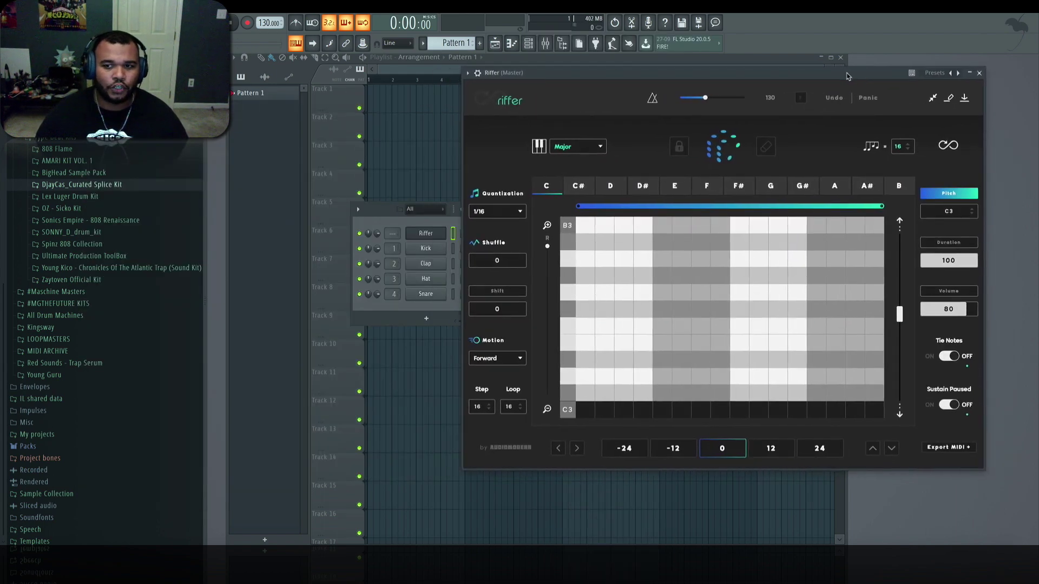
# Insert Serum as a new channel loaded with the SY Linear Arithmetic [FP] preset
pyautogui.rightClick(426, 239)
pyautogui.moveTo(498, 301)
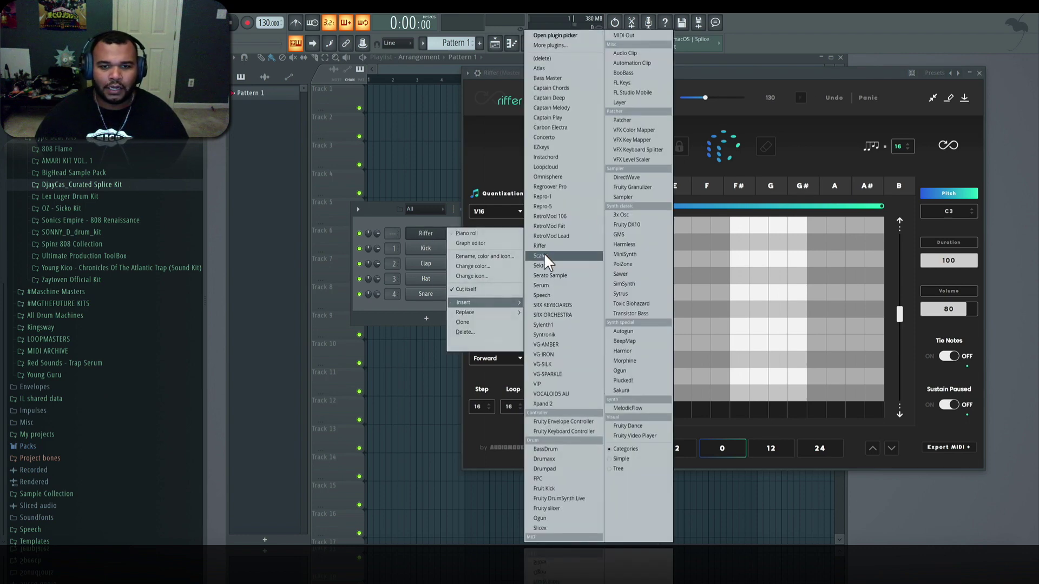
pyautogui.click(565, 286)
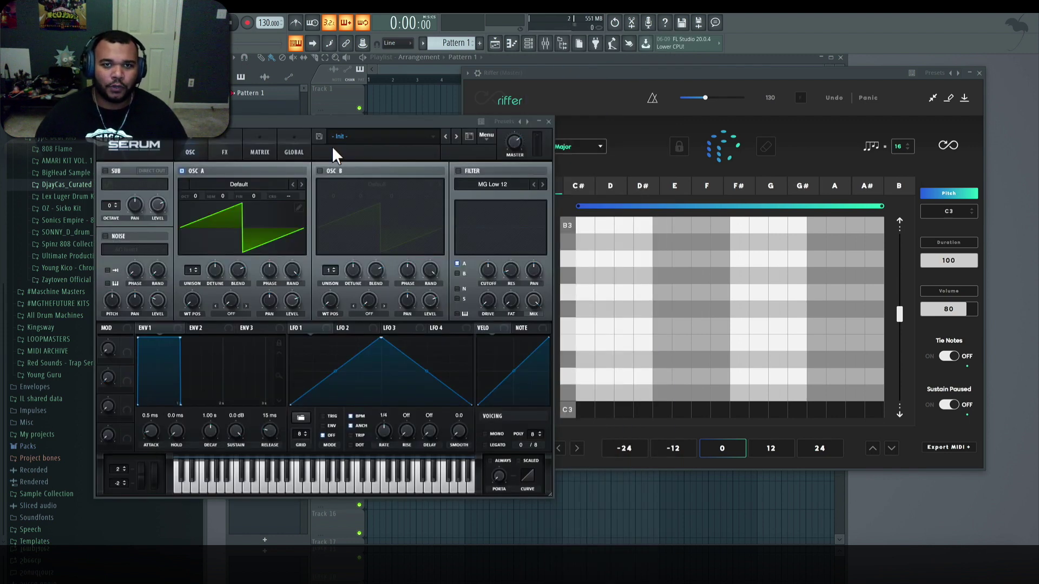
pyautogui.click(457, 136)
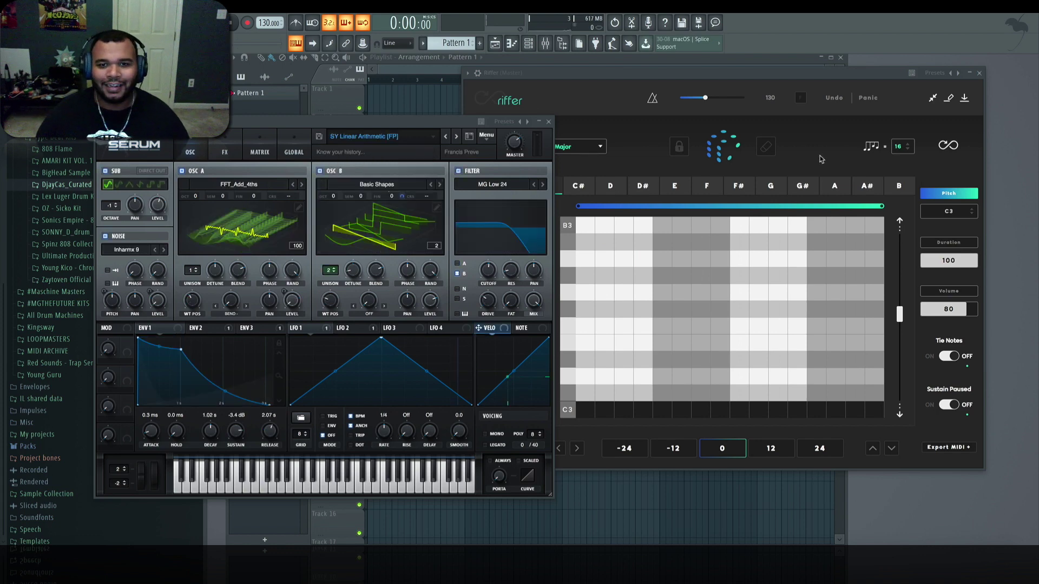
# Set Riffer's MIDI output port to 1 and match Serum's input port to it
pyautogui.click(467, 73)
pyautogui.click(467, 72)
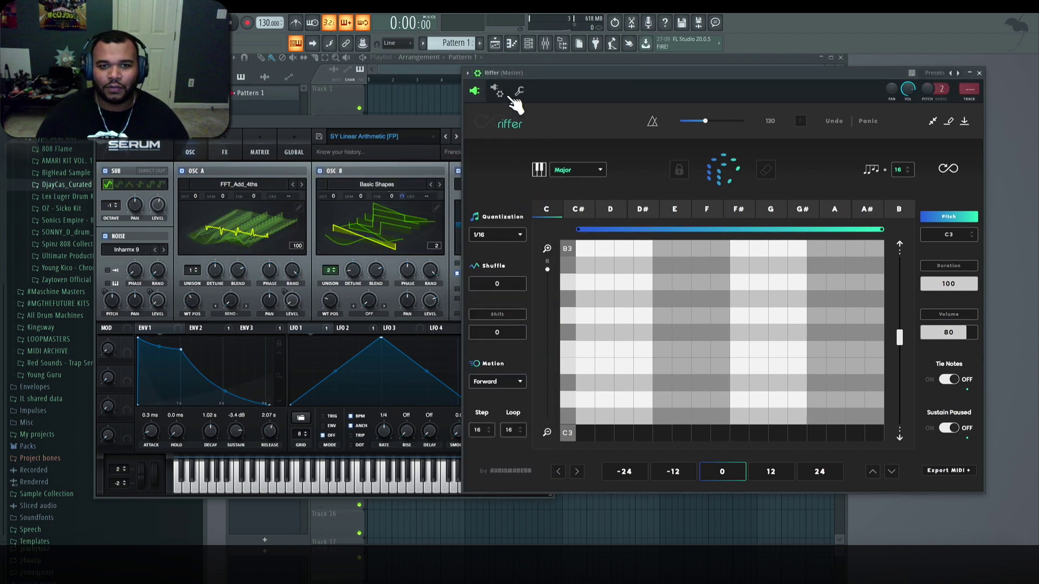
pyautogui.click(497, 91)
pyautogui.moveTo(574, 234); pyautogui.dragTo(574, 229)
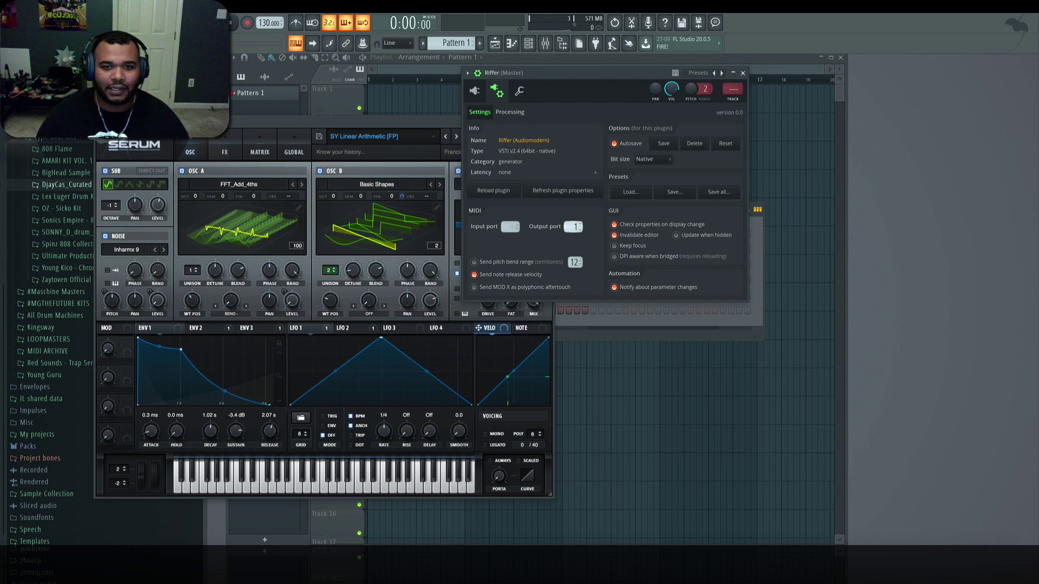
pyautogui.click(475, 91)
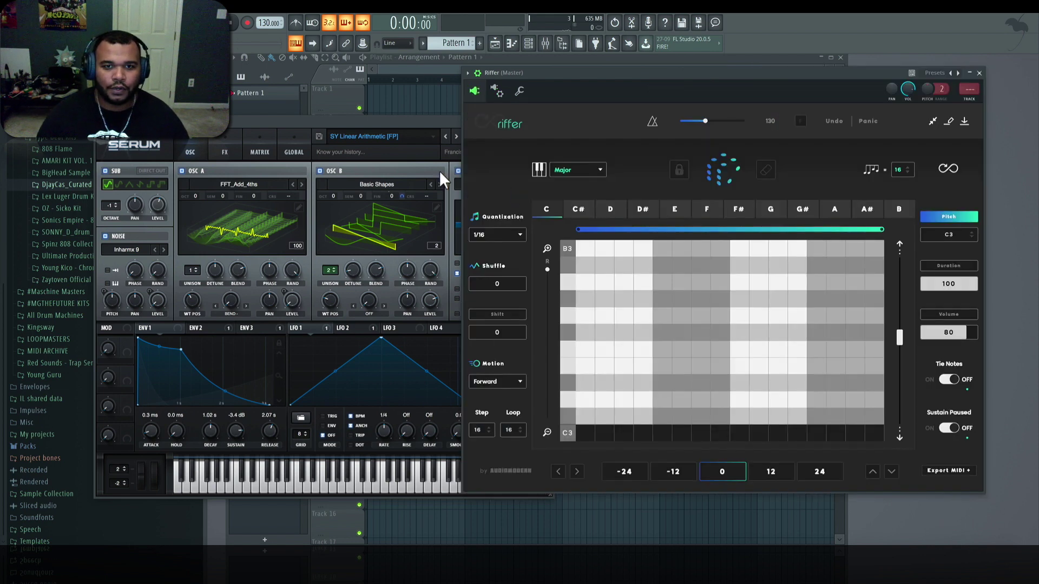
pyautogui.click(439, 170)
pyautogui.click(132, 138)
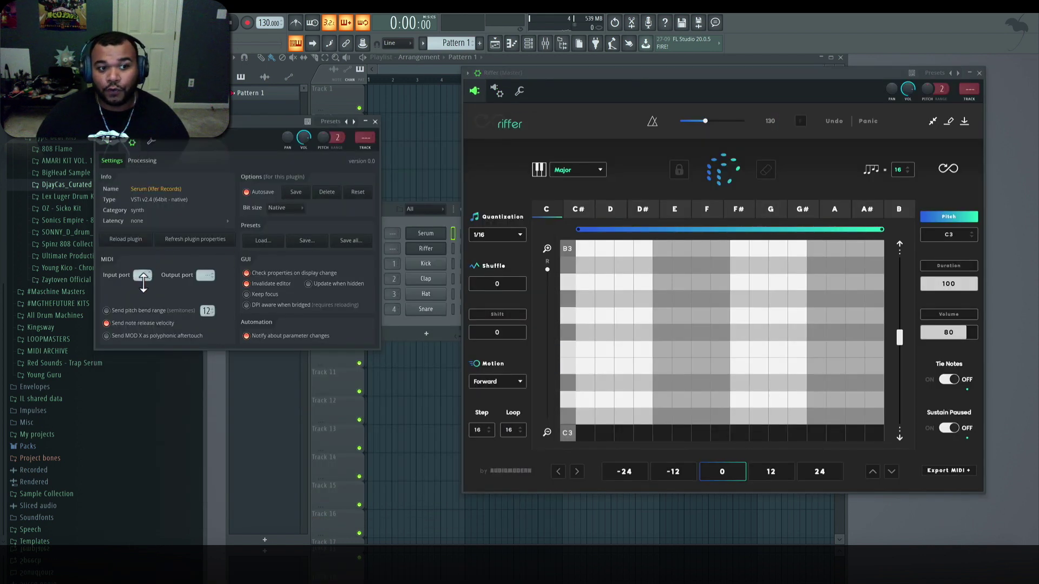
pyautogui.click(108, 139)
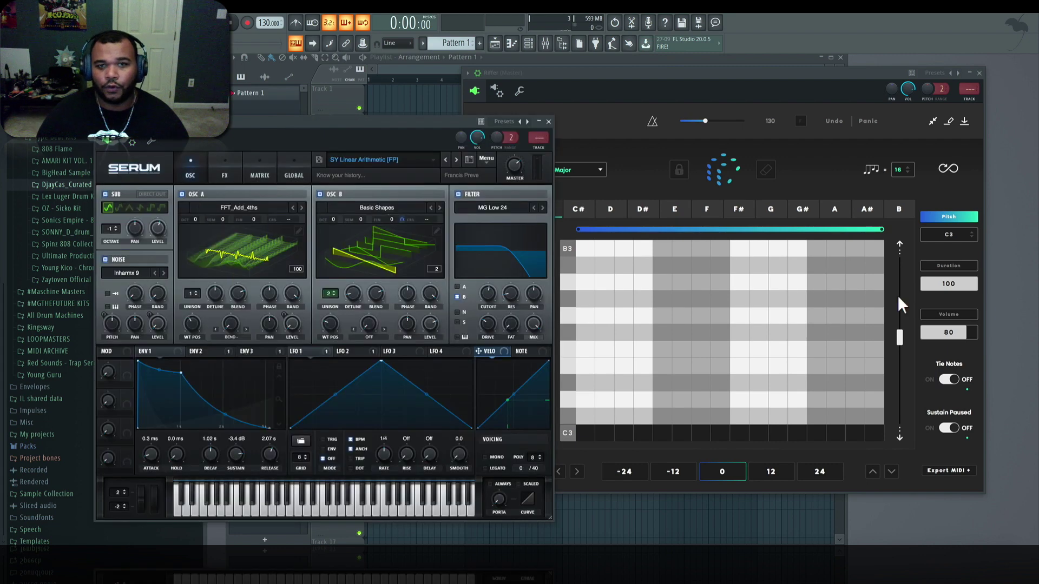
pyautogui.click(816, 165)
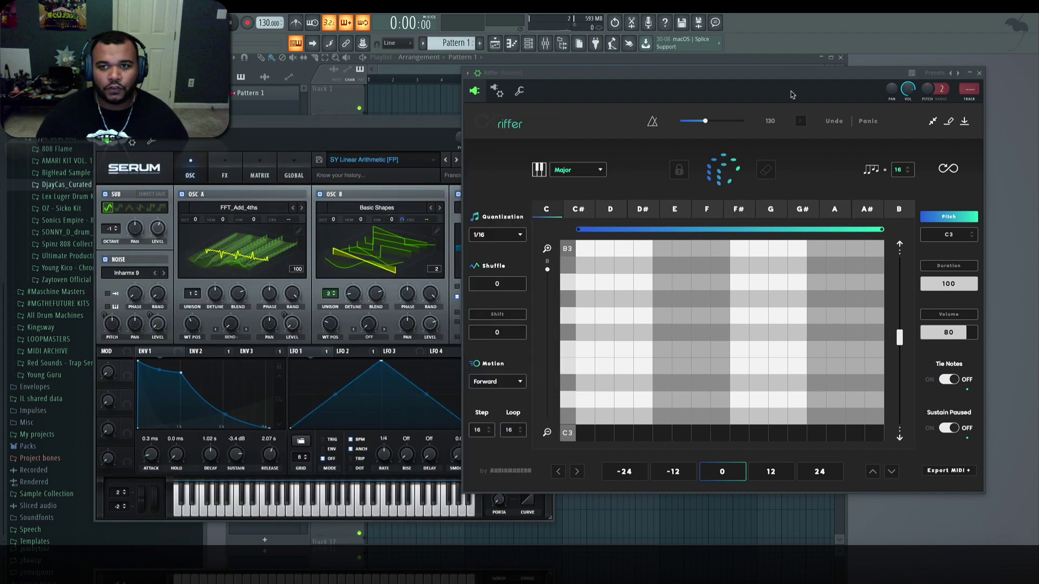
pyautogui.moveTo(800, 77); pyautogui.dragTo(762, 88)
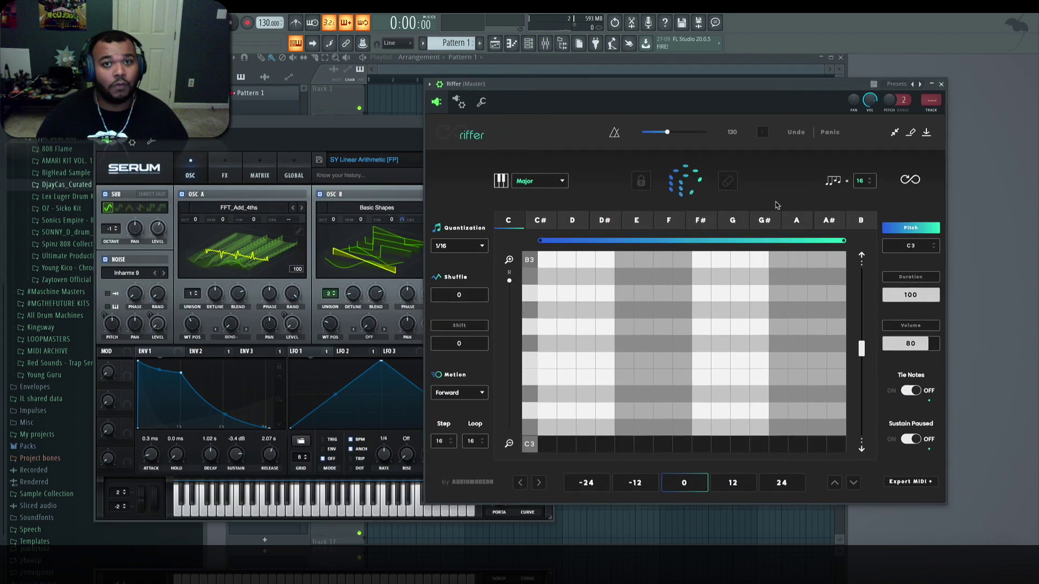
# Generate a new random Riffer riff and audition it
pyautogui.click(685, 182)
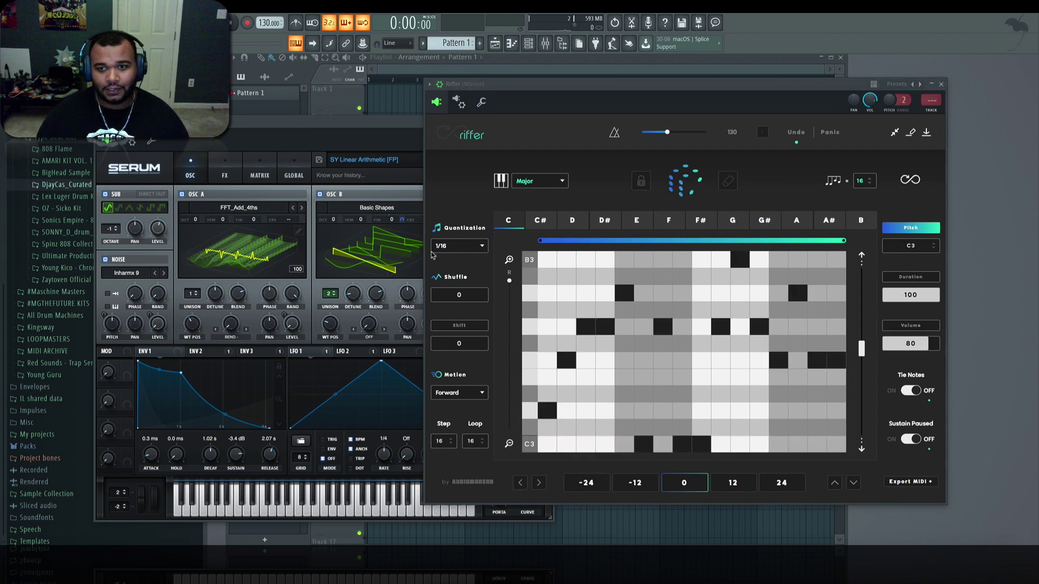
pyautogui.press('space')
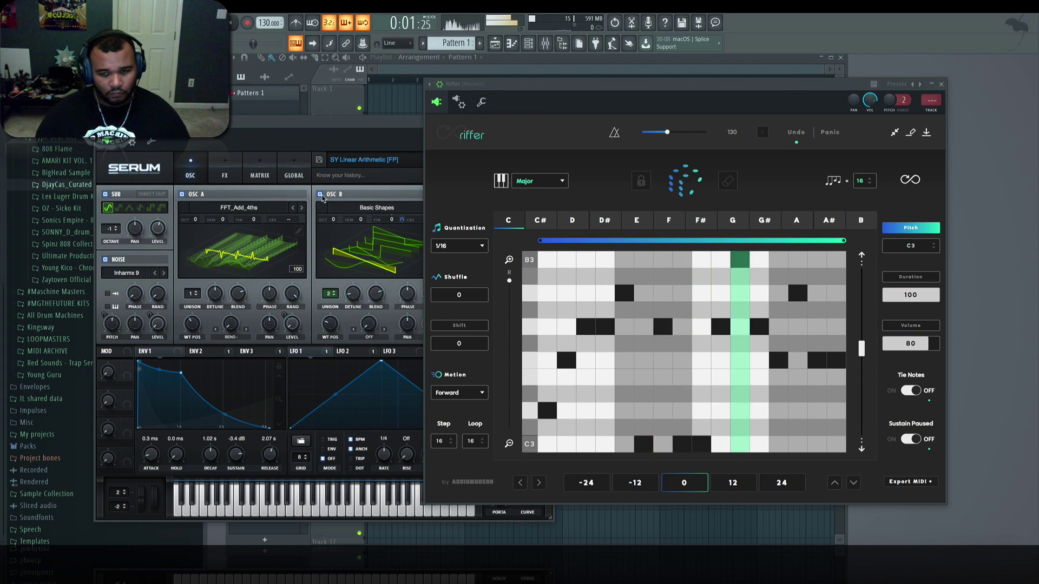
pyautogui.press('space')
# Raise the project tempo to 140 BPM and play the riff at the new tempo
pyautogui.moveTo(269, 23); pyautogui.dragTo(269, 11)
pyautogui.press('space')
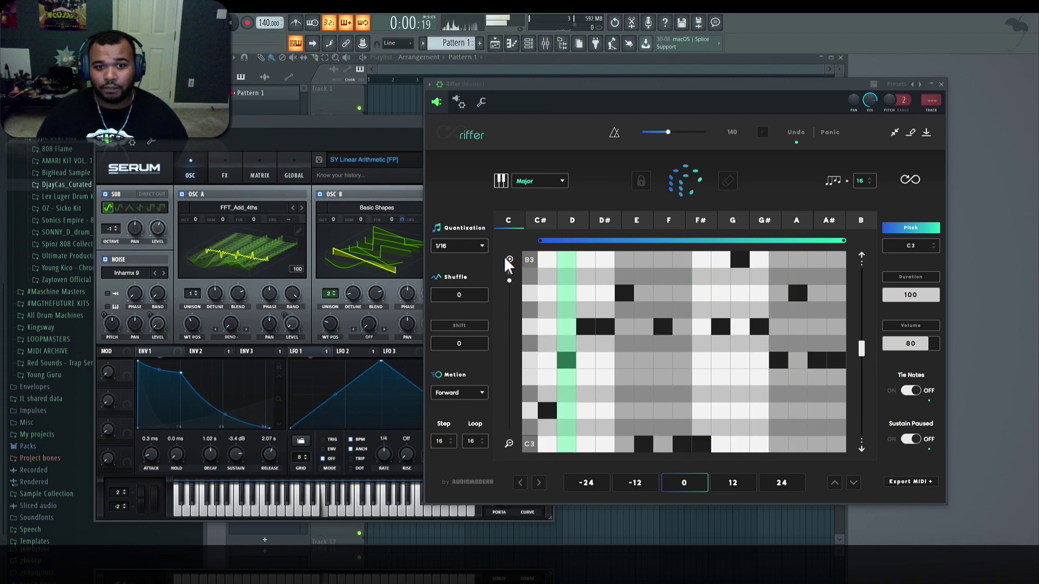
pyautogui.press('space')
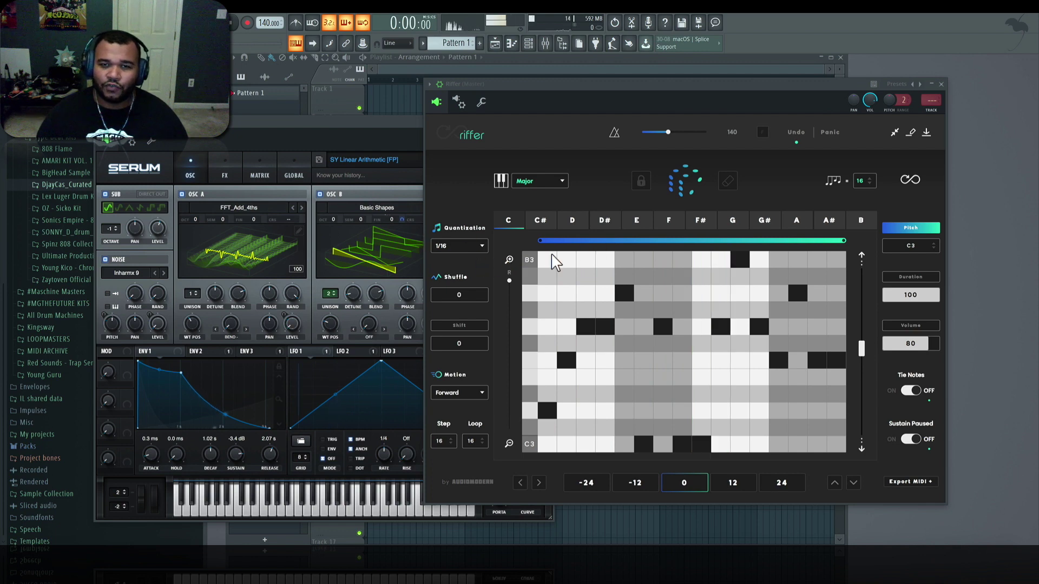
# Change Riffer's quantization from 1/16 to 1/8 and audition the result
pyautogui.click(479, 250)
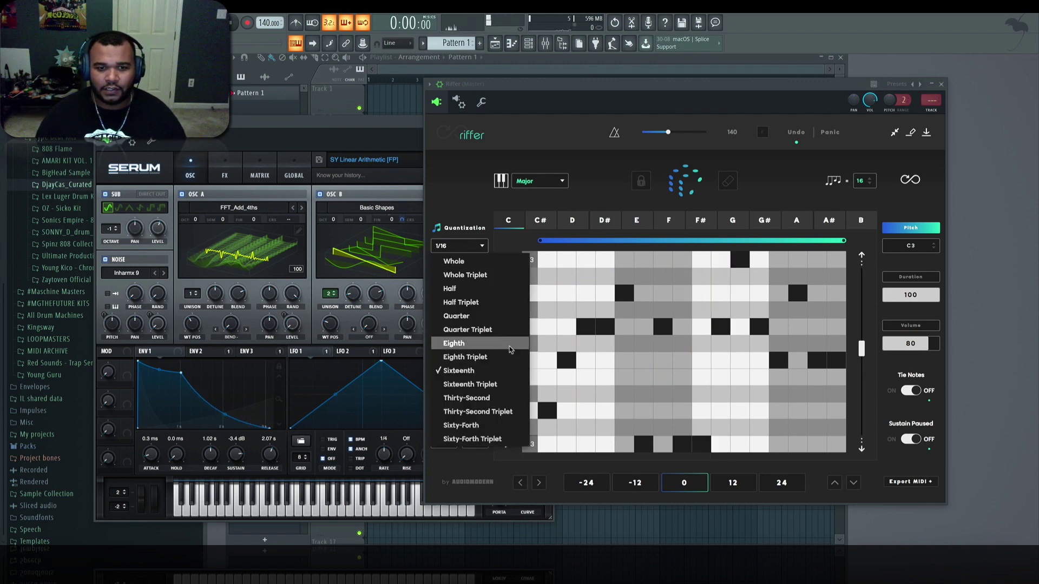
pyautogui.click(460, 345)
pyautogui.press('space')
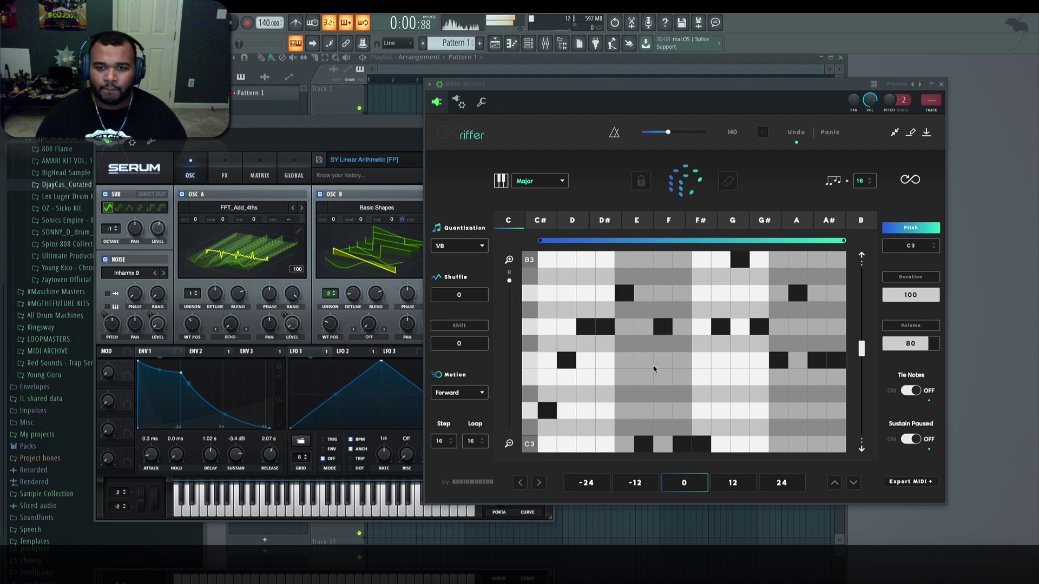
pyautogui.press('space')
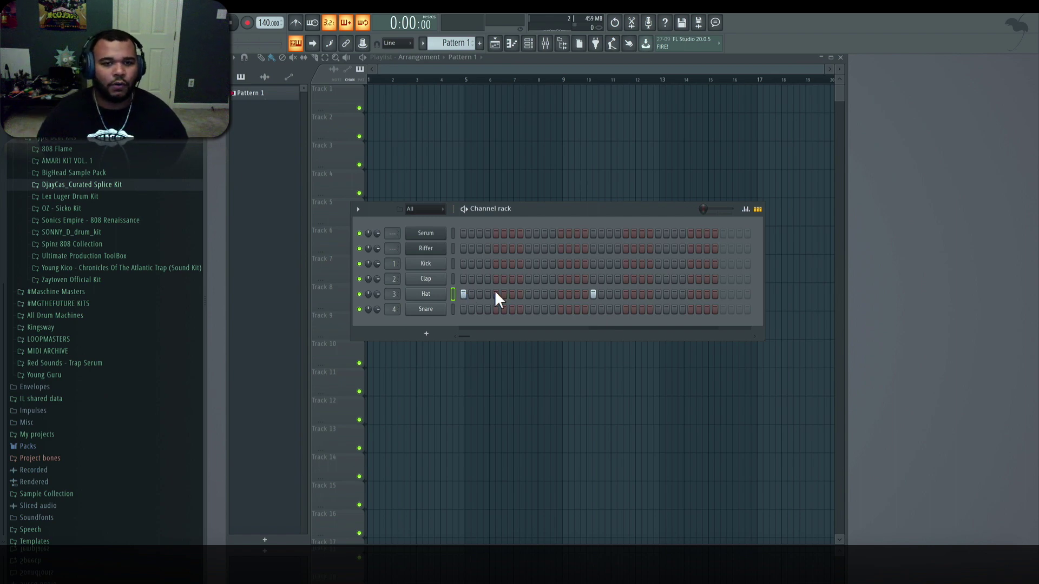
# Reopen the Riffer plugin window from its channel
pyautogui.click(428, 248)
# Switch Riffer's scale to Dorian with root G and play the riff
pyautogui.moveTo(777, 83); pyautogui.dragTo(659, 94)
pyautogui.click(421, 191)
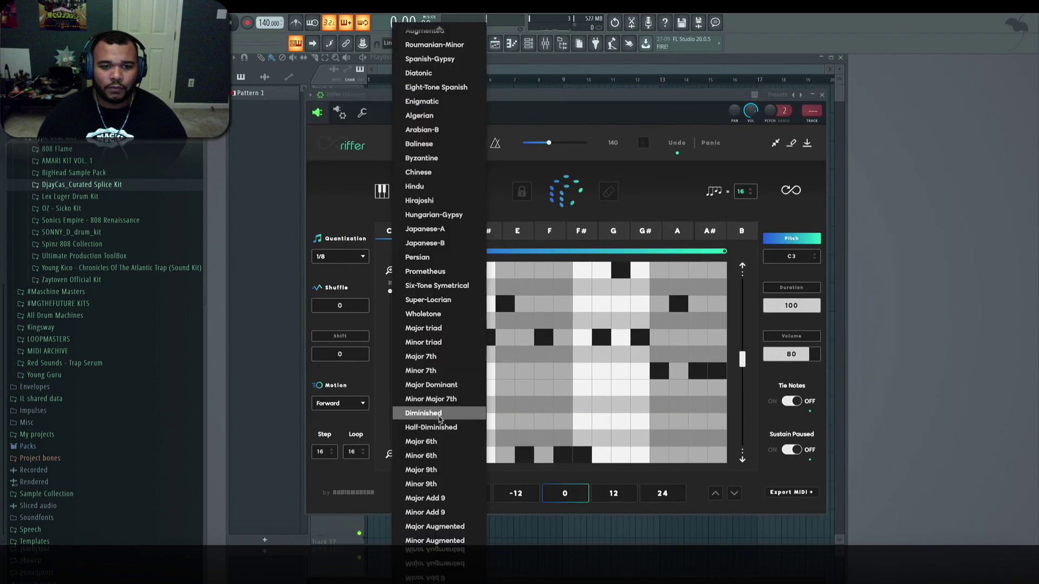
pyautogui.scroll(3, 412, 223)
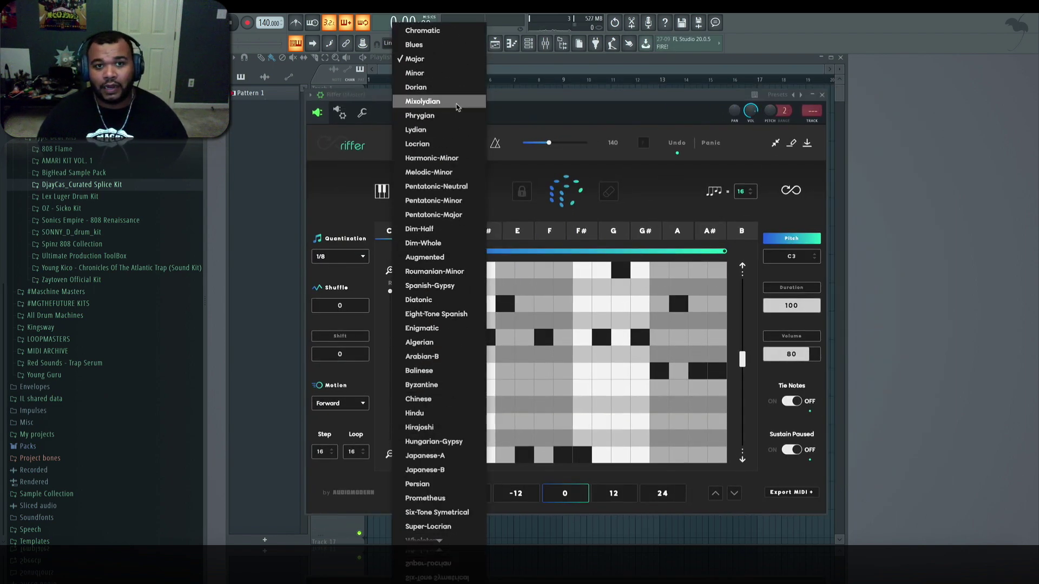
pyautogui.click(441, 92)
pyautogui.click(613, 231)
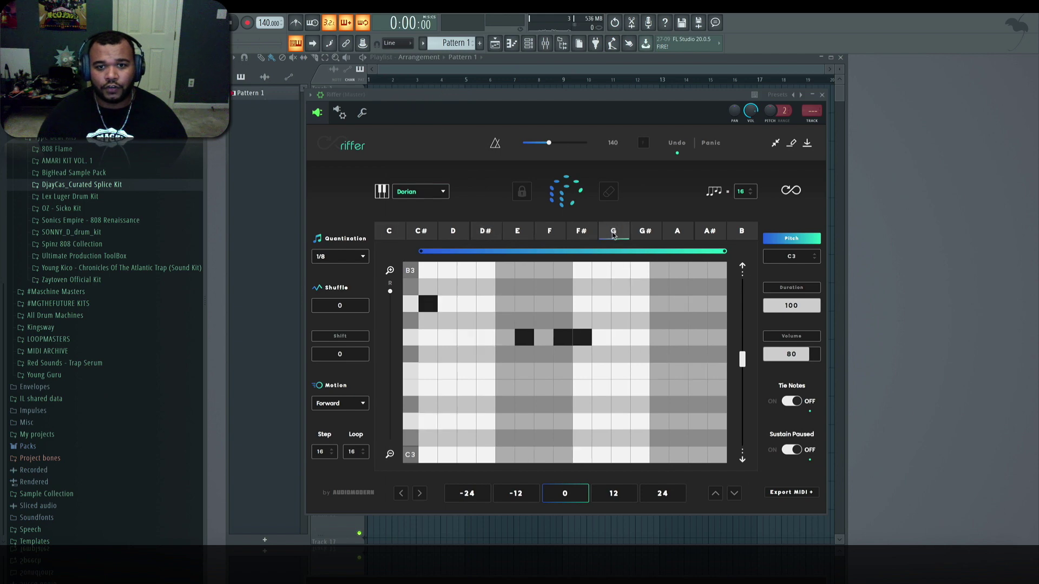
pyautogui.press('space')
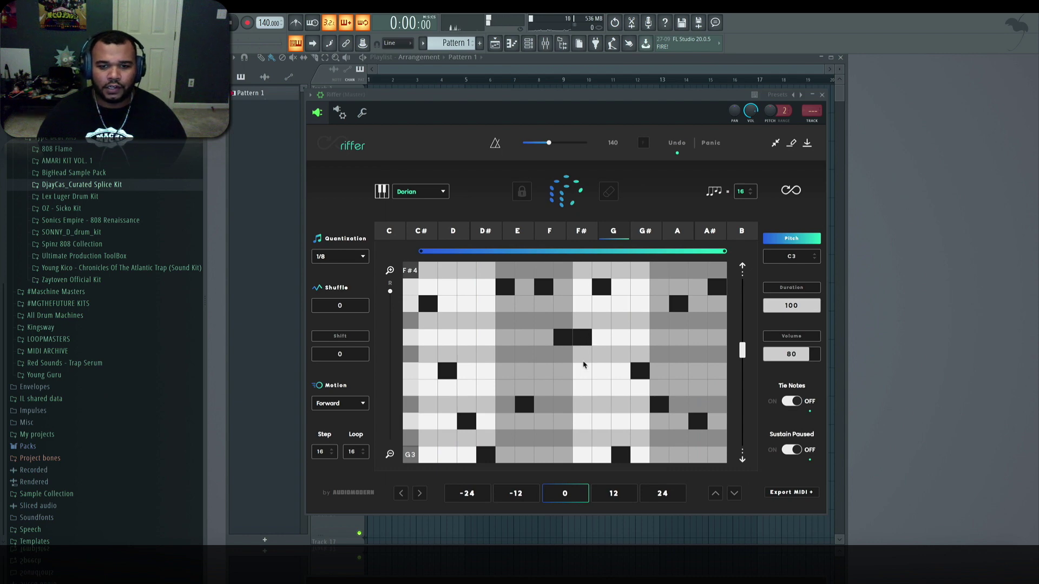
# Move several riff notes up and down by ear during playback, adding one new note
pyautogui.click(581, 373)
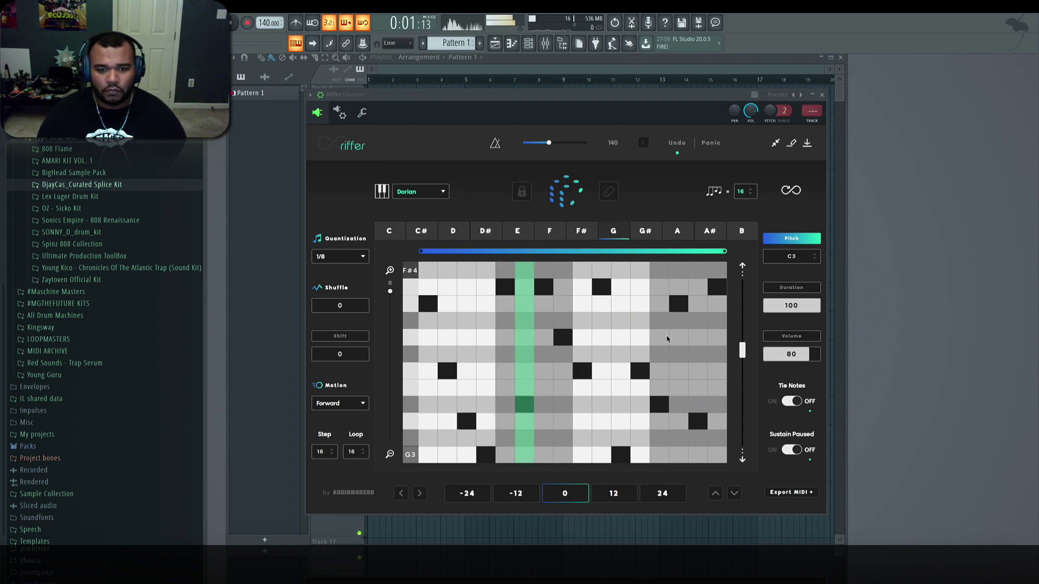
pyautogui.press('space')
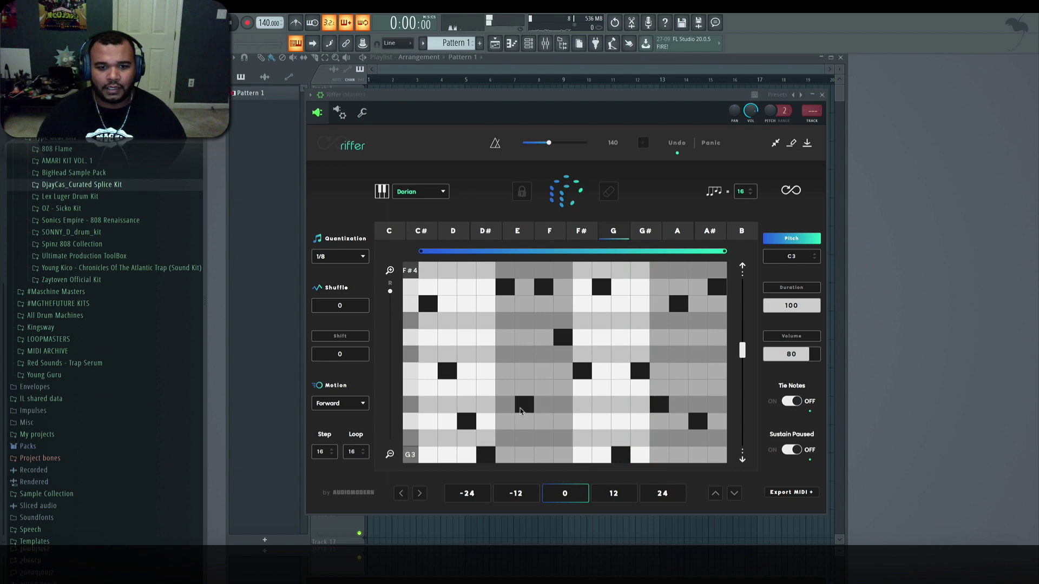
pyautogui.click(524, 373)
pyautogui.press('space')
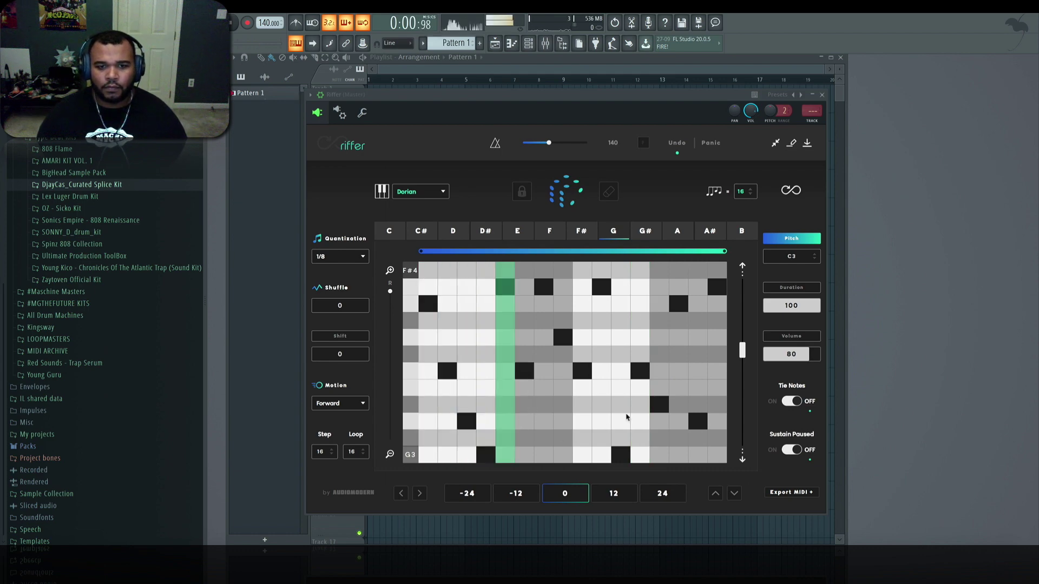
pyautogui.click(622, 421)
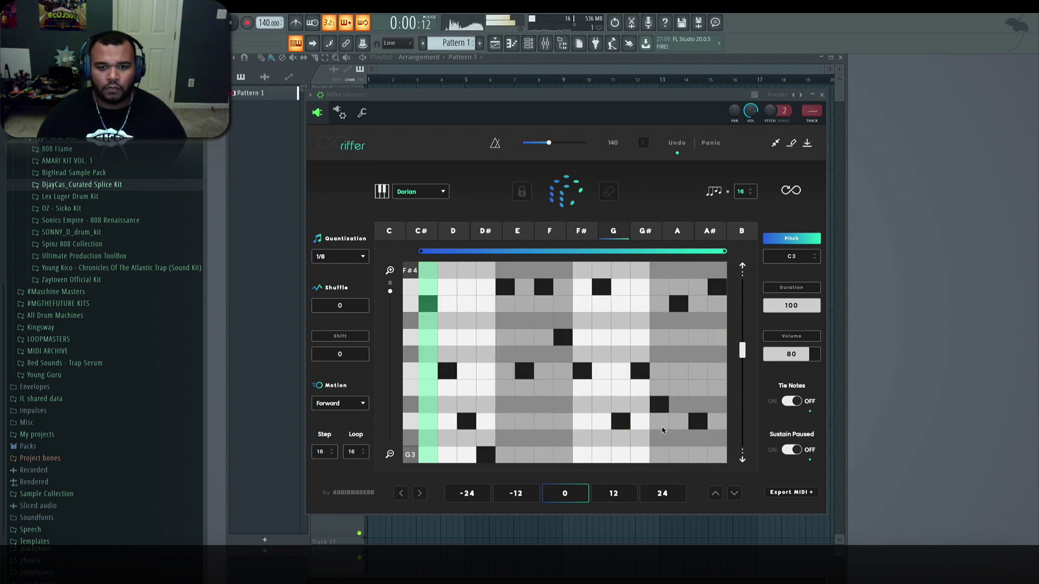
pyautogui.press('space')
pyautogui.click(505, 303)
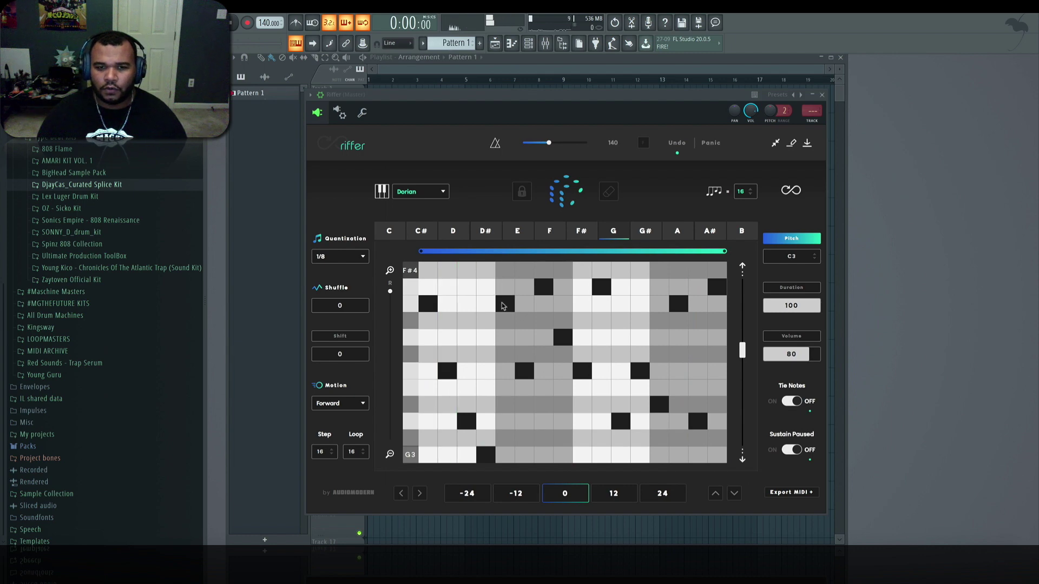
pyautogui.press('space')
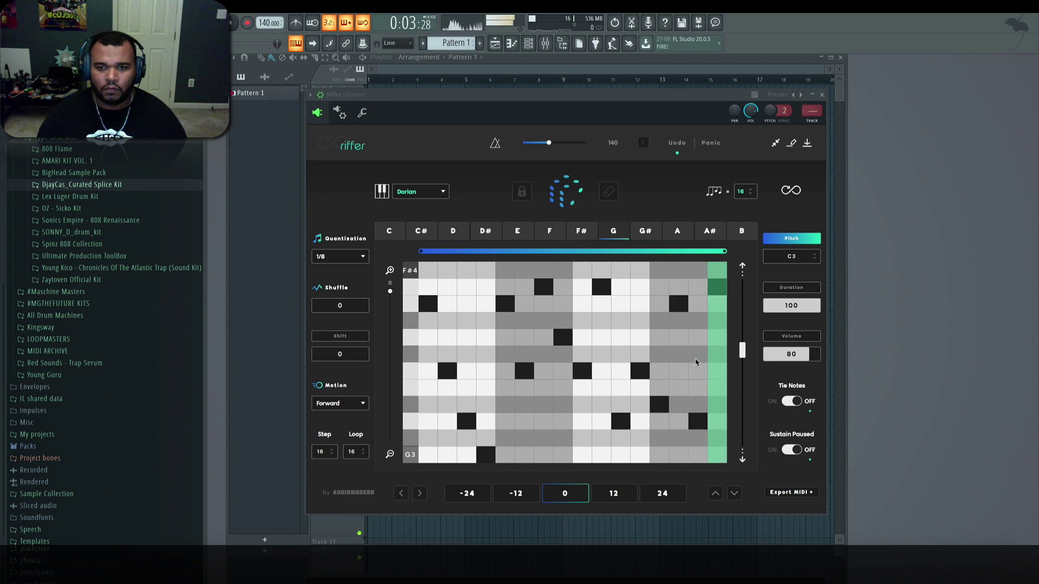
pyautogui.click(716, 337)
pyautogui.press('space')
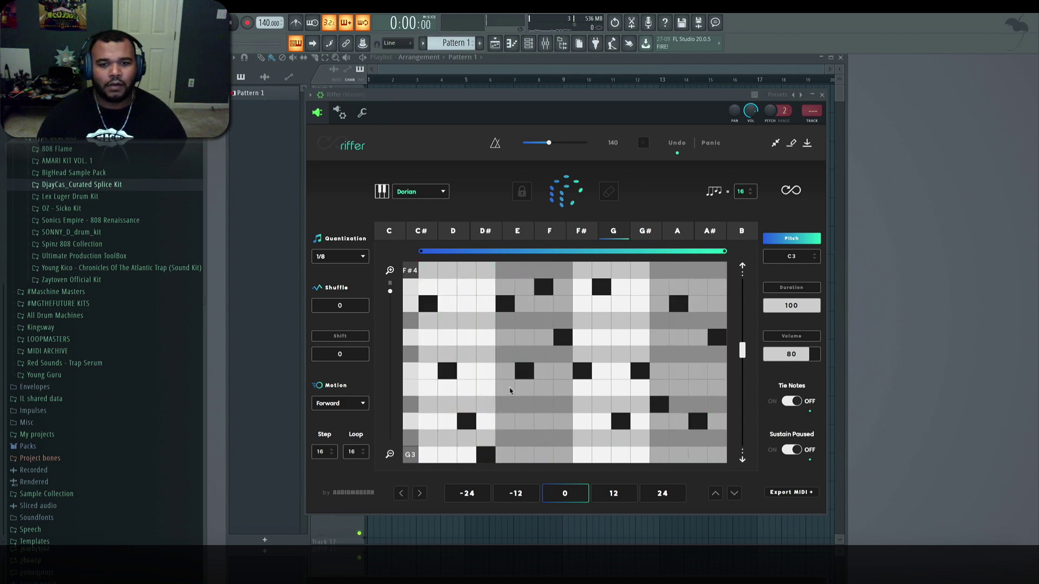
pyautogui.click(504, 306)
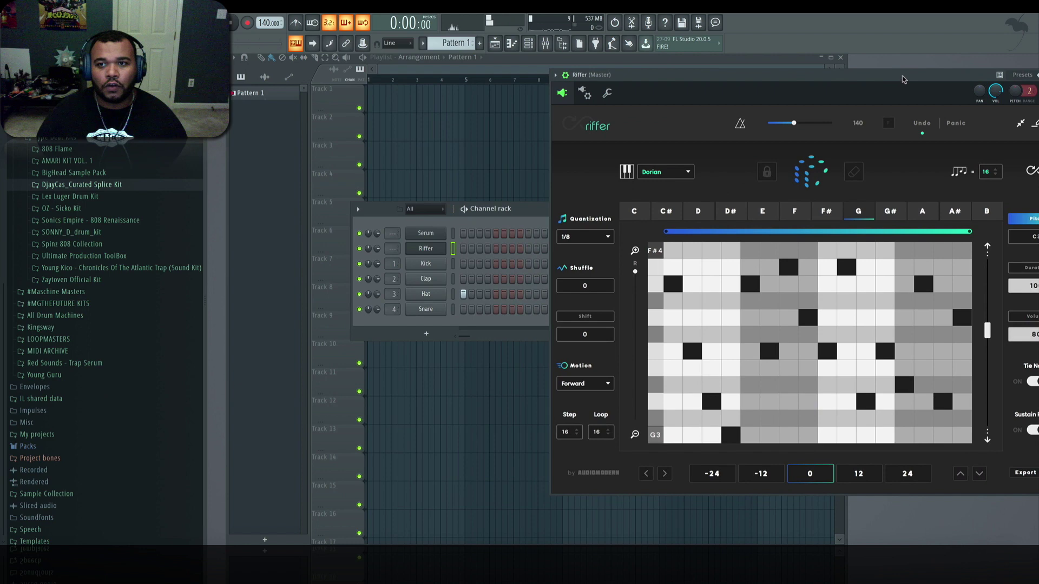
# Export the Riffer melody onto the Serum channel and close Riffer
pyautogui.moveTo(623, 67); pyautogui.dragTo(578, 66)
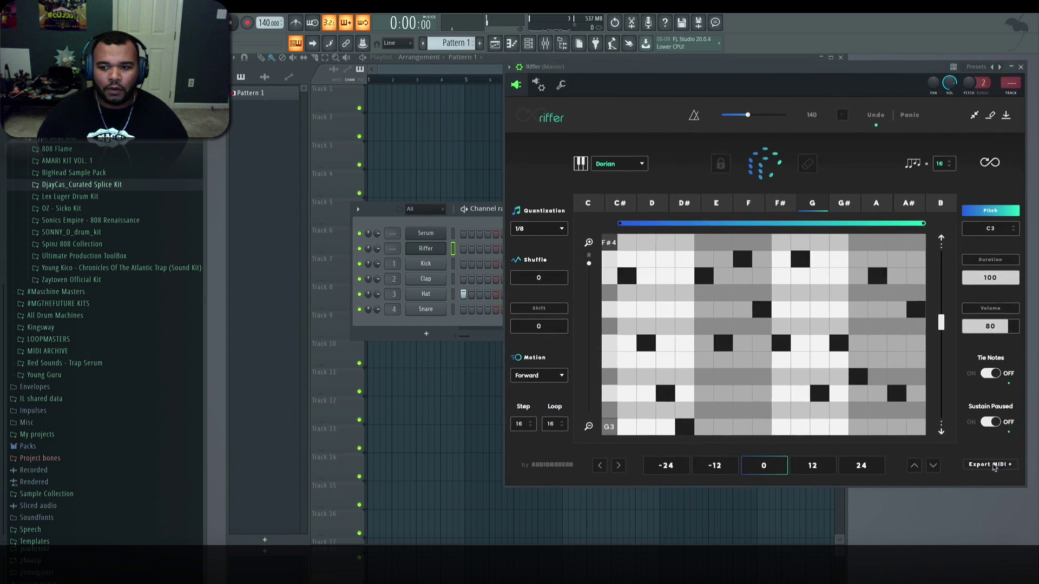
pyautogui.moveTo(995, 468); pyautogui.dragTo(428, 238)
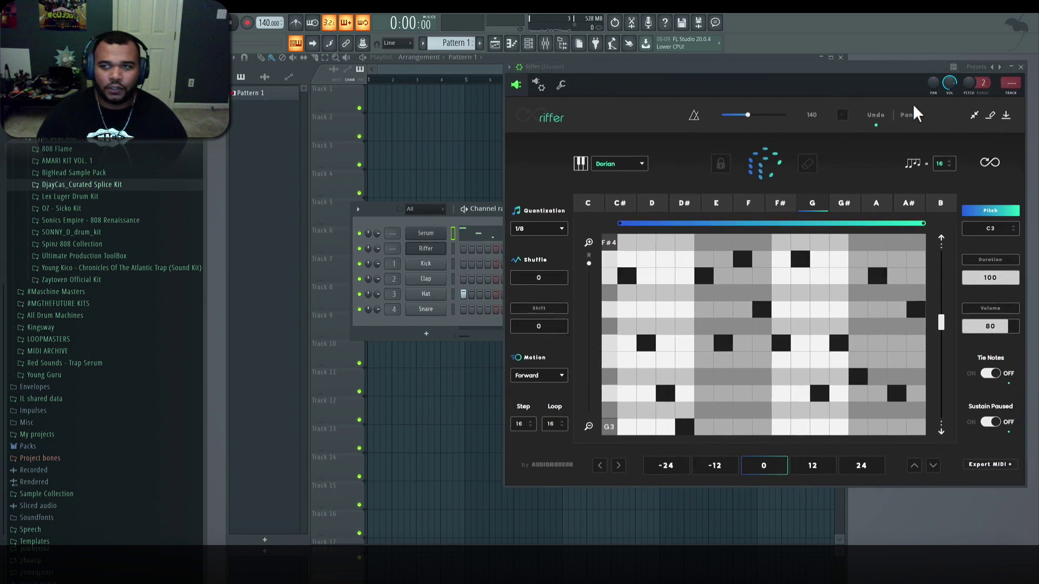
pyautogui.click(1021, 66)
pyautogui.click(426, 233)
pyautogui.click(132, 142)
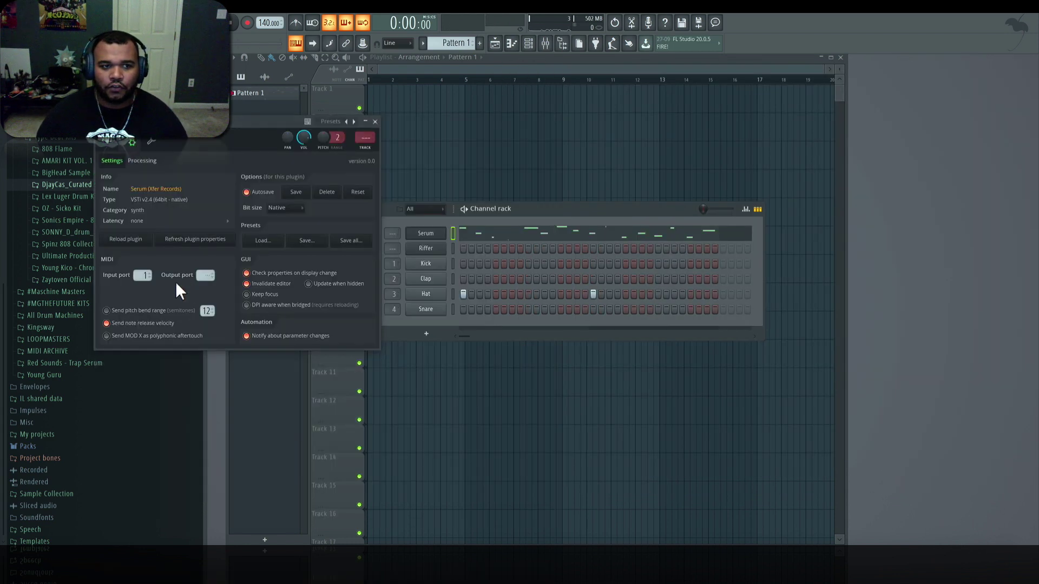
pyautogui.click(440, 234)
# Clone the Serum channel, rename the copy CHORD, and open its synth
pyautogui.rightClick(441, 234)
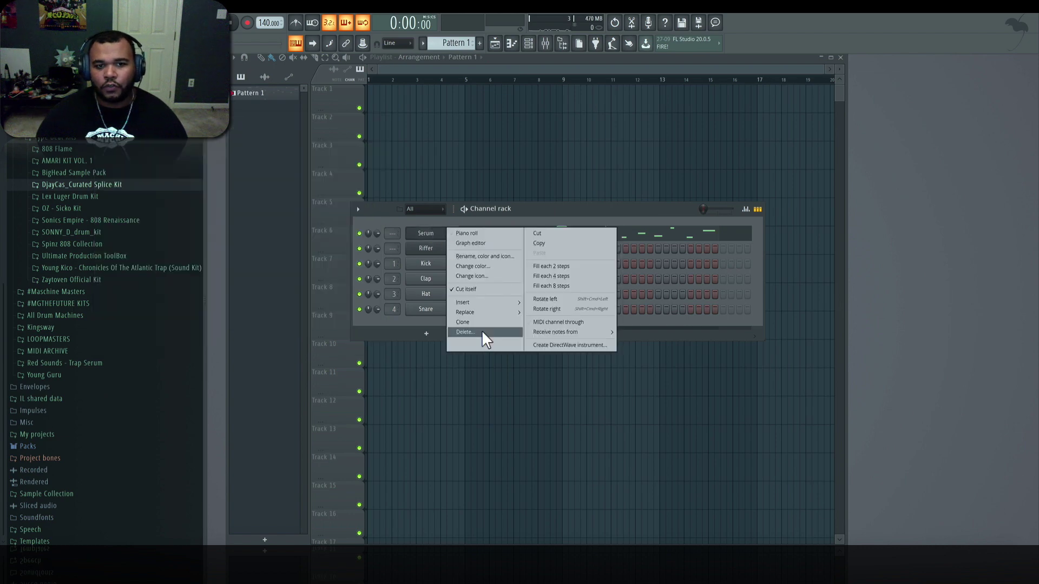
pyautogui.click(488, 321)
pyautogui.click(563, 145)
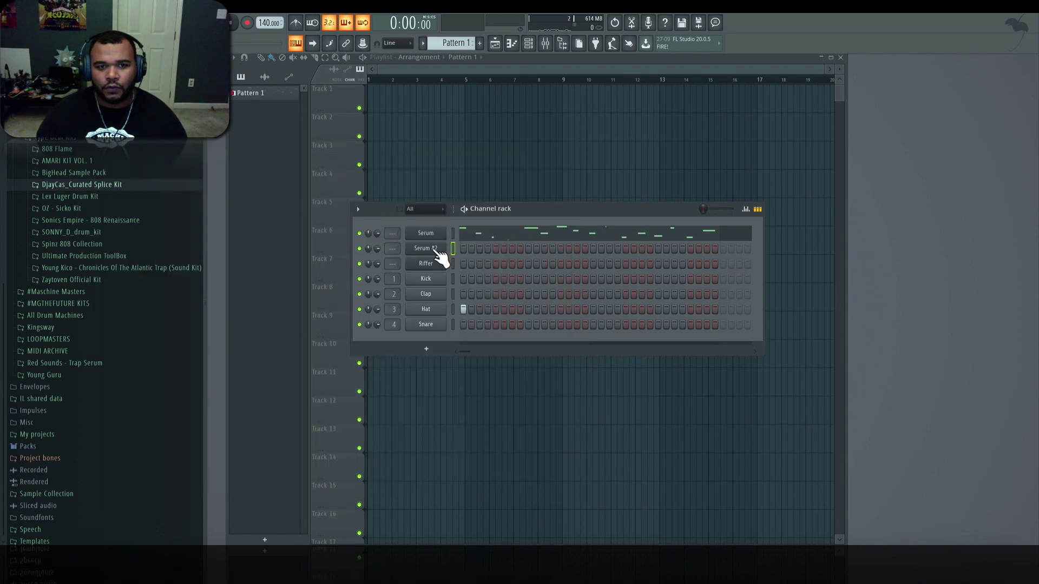
pyautogui.rightClick(433, 249)
pyautogui.click(496, 274)
pyautogui.write('CHO')
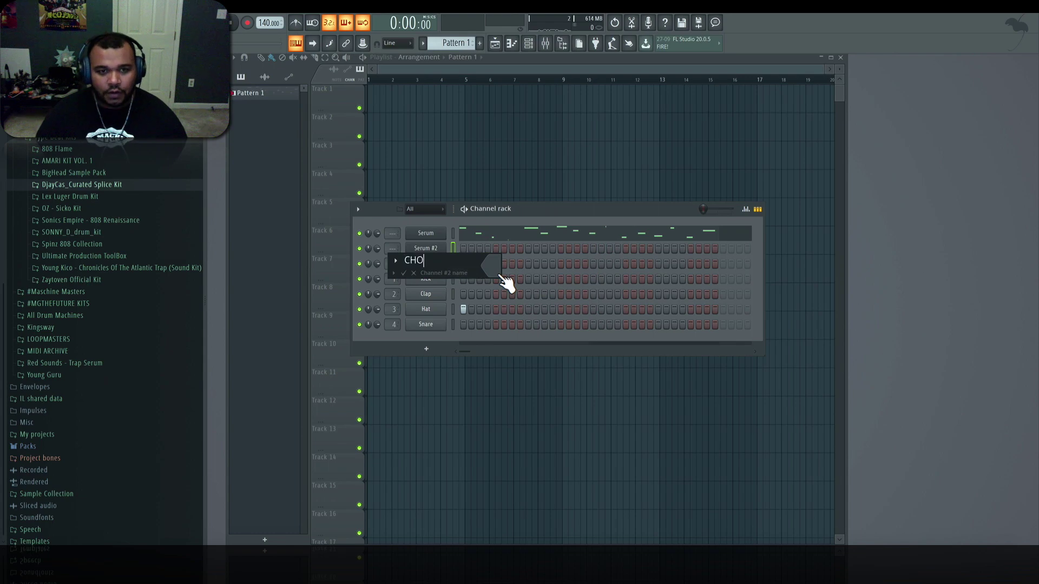
pyautogui.write('RD')
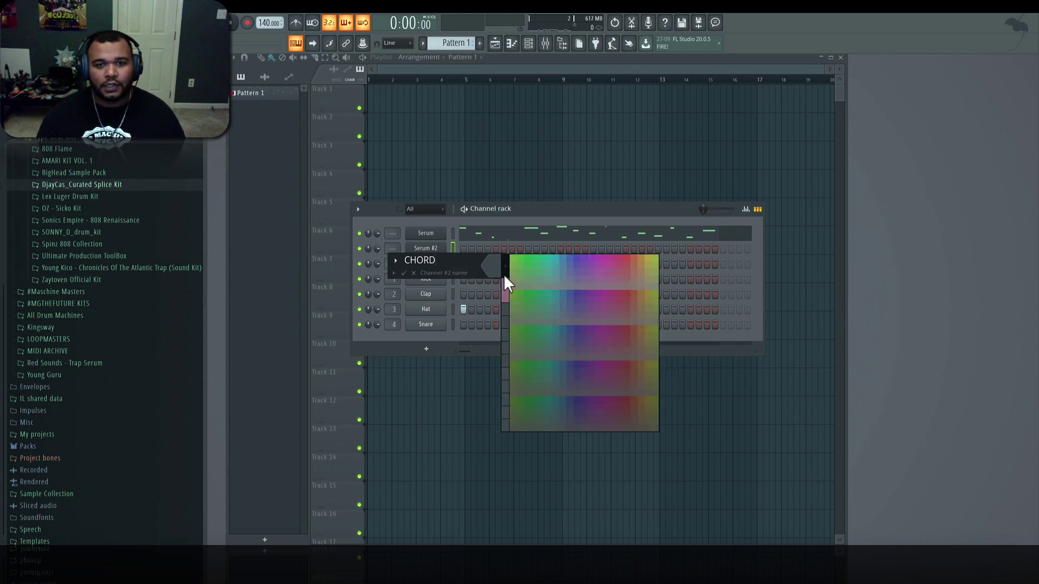
pyautogui.press('Return')
pyautogui.click(426, 248)
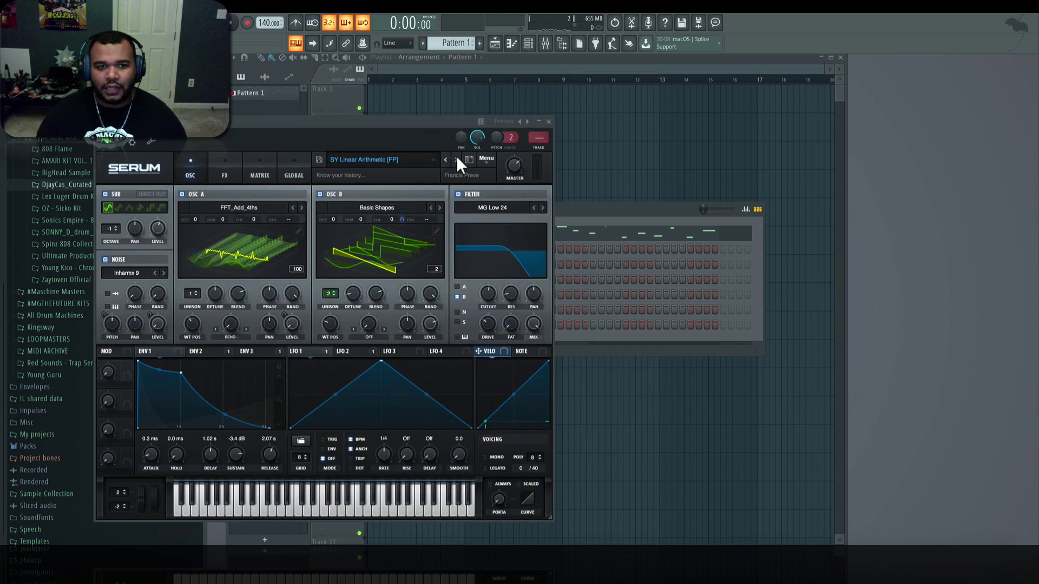
# Load the PD Horns of Fear [SD] pad preset into CHORD's Serum, then close it
pyautogui.click(427, 160)
pyautogui.moveTo(405, 209)
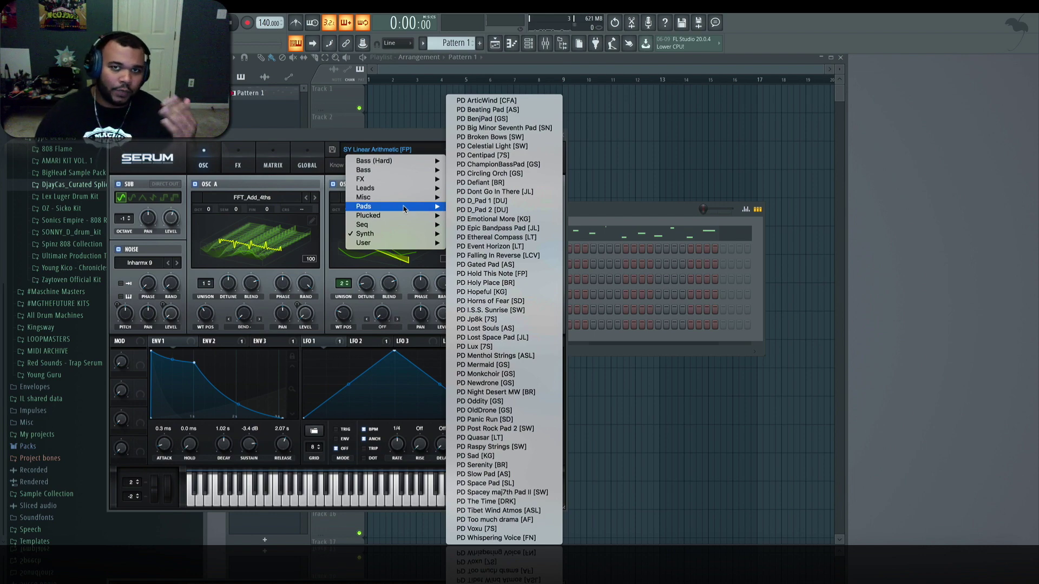
pyautogui.click(487, 301)
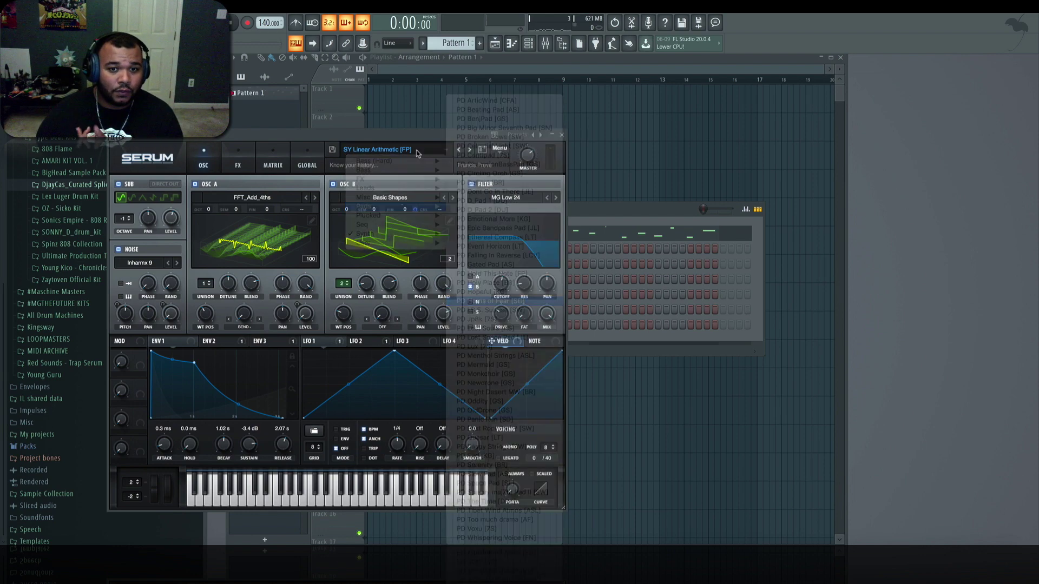
pyautogui.click(562, 134)
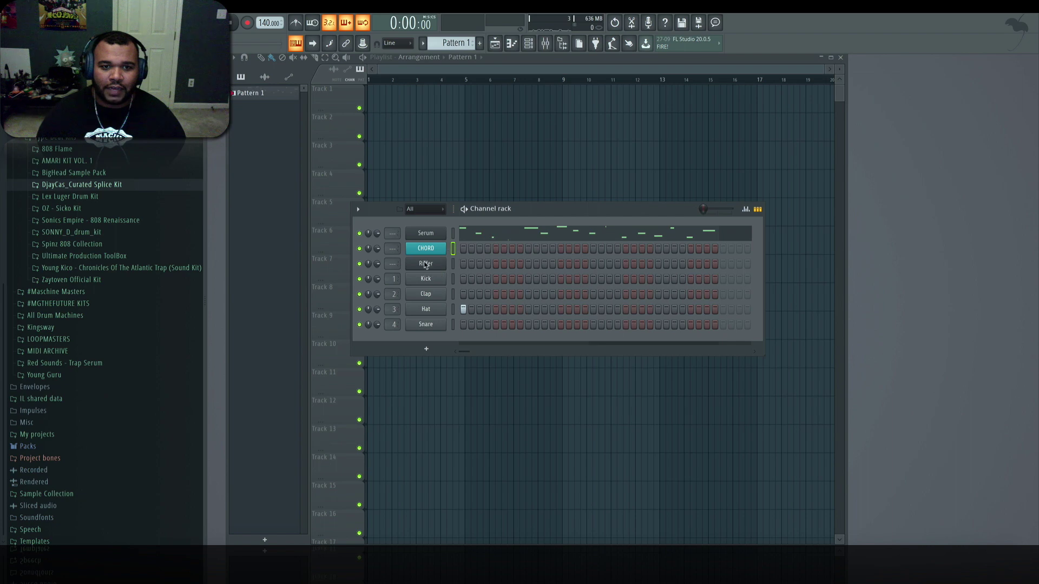
# Open the CHORD channel's piano roll
pyautogui.click(452, 264)
pyautogui.rightClick(440, 250)
pyautogui.click(428, 245)
pyautogui.rightClick(431, 244)
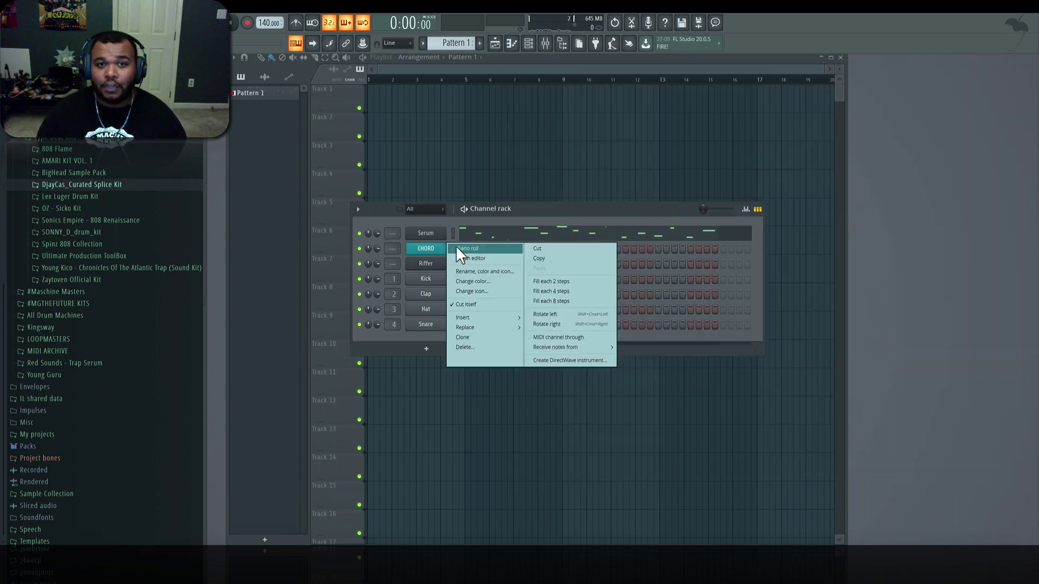
pyautogui.click(455, 245)
# Turn on G Dorian scale highlighting in the piano roll
pyautogui.click(233, 58)
pyautogui.moveTo(234, 118)
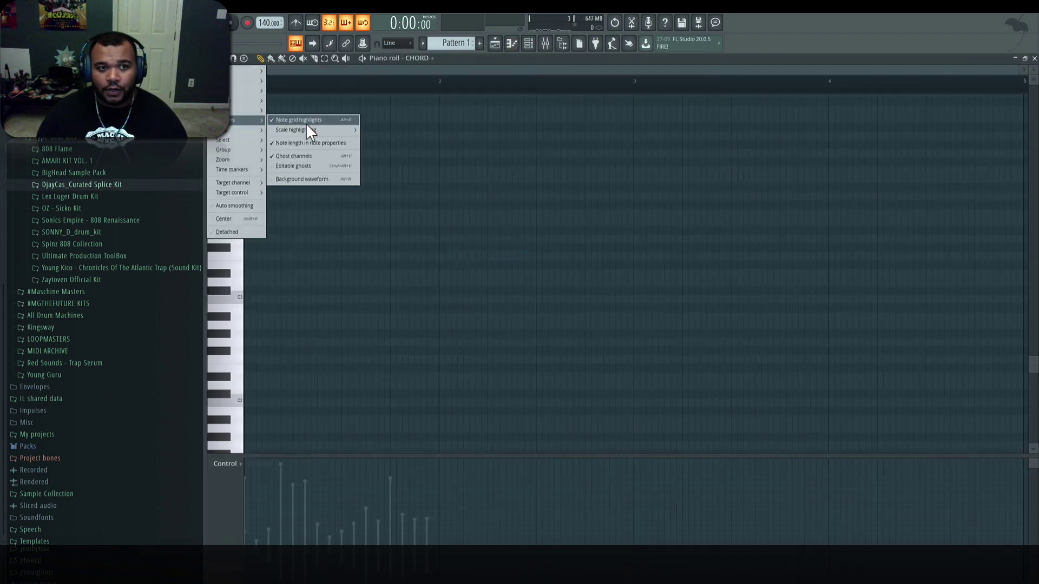
pyautogui.moveTo(311, 128)
pyautogui.click(375, 206)
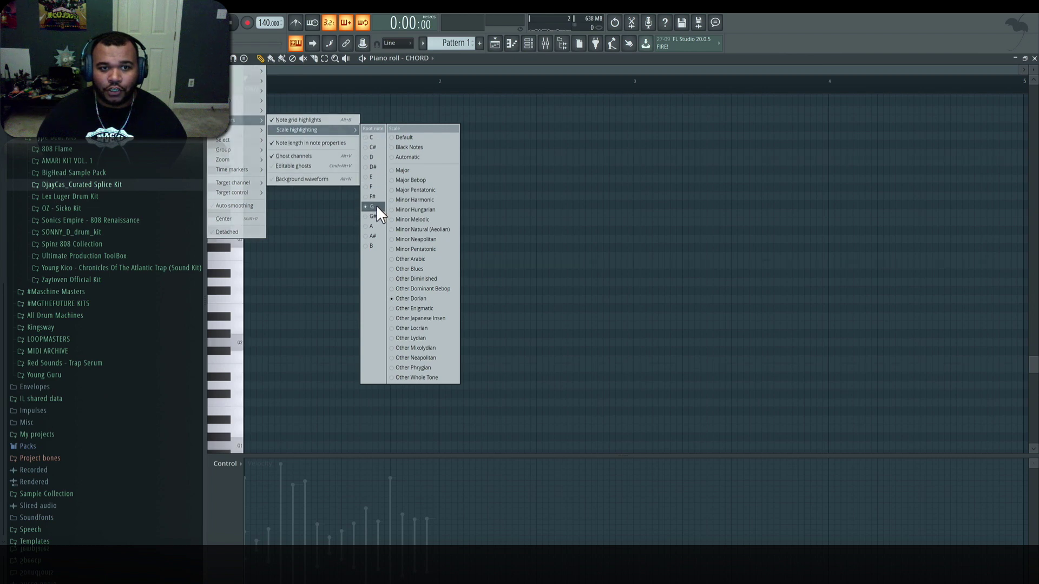
pyautogui.click(431, 299)
pyautogui.scroll(10, 389, 262)
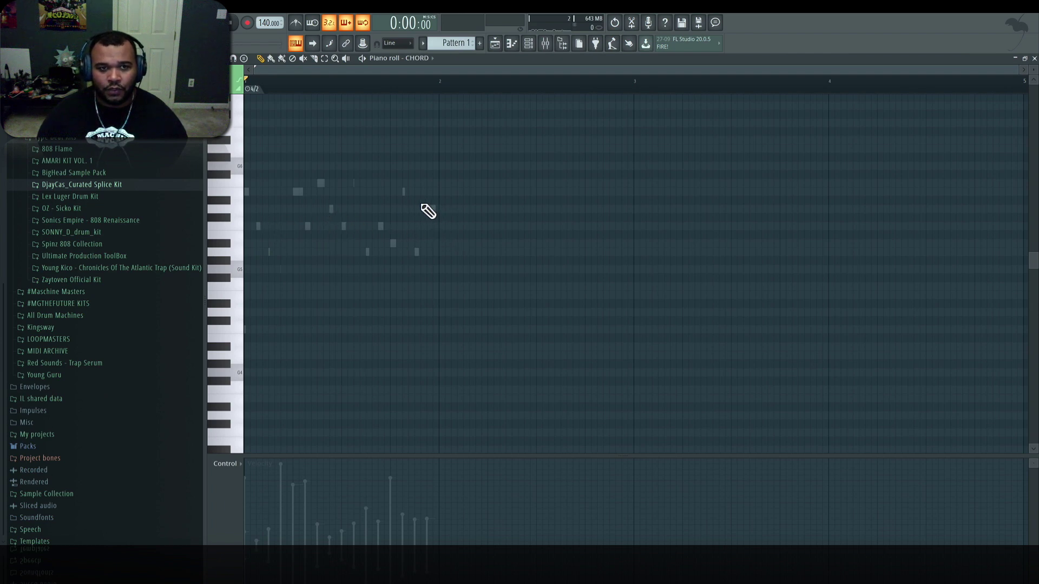
# Delete the 4/2 time-signature marker and zoom in on the notes
pyautogui.rightClick(251, 89)
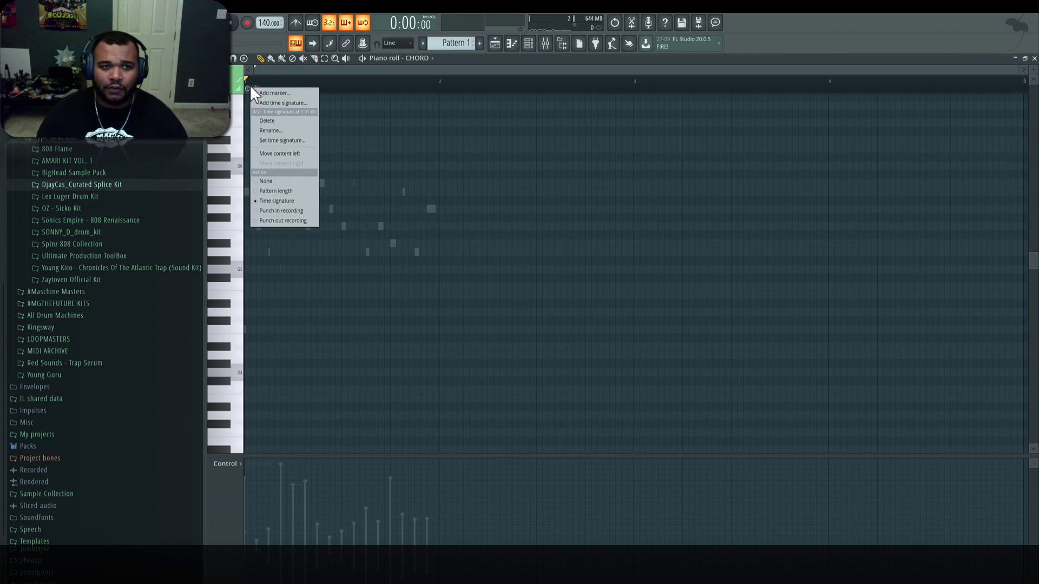
pyautogui.click(294, 121)
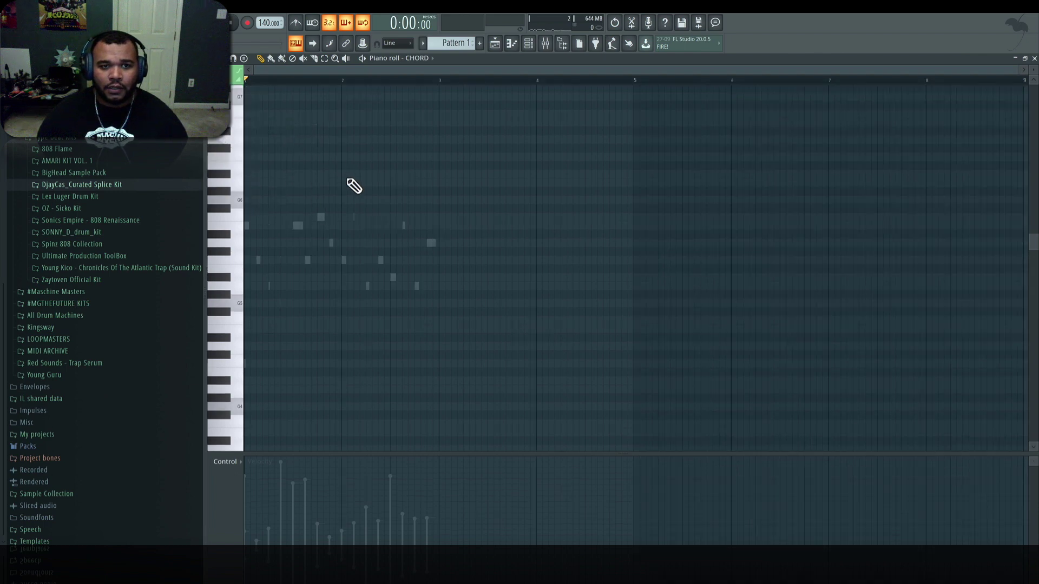
pyautogui.moveTo(1021, 76); pyautogui.dragTo(732, 75)
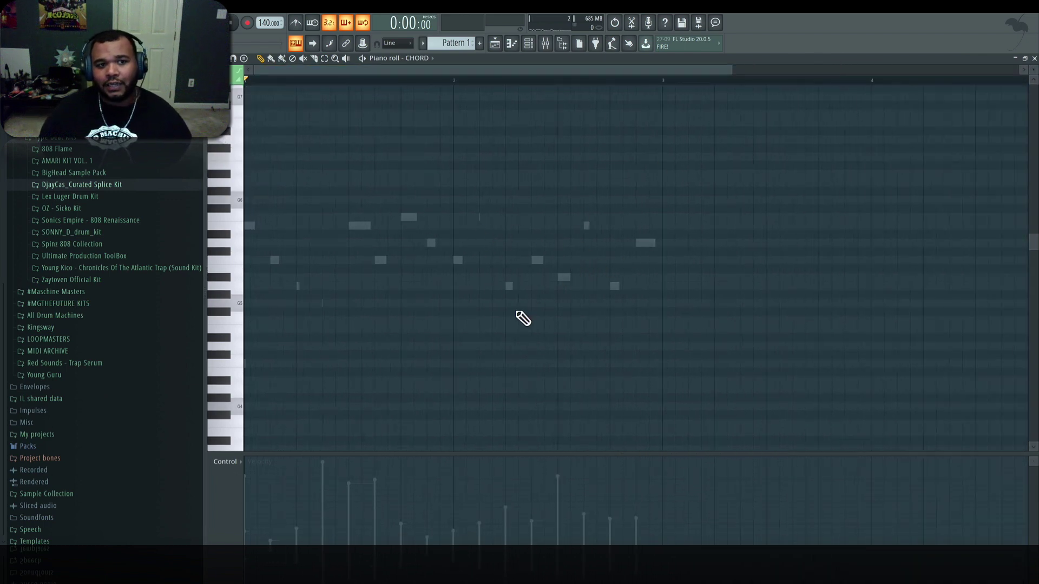
# Place a G5, A#5, D6 chord one beat into bar 1
pyautogui.click(311, 304)
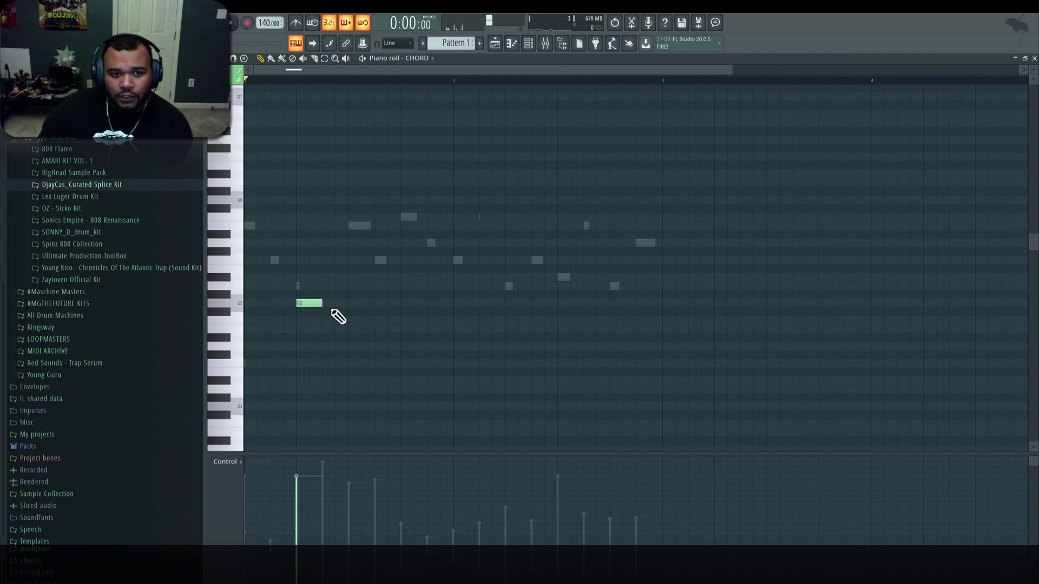
pyautogui.moveTo(320, 308)
pyautogui.mouseDown()
pyautogui.moveTo(283, 306)
pyautogui.moveTo(326, 309)
pyautogui.moveTo(314, 309)
pyautogui.mouseUp()
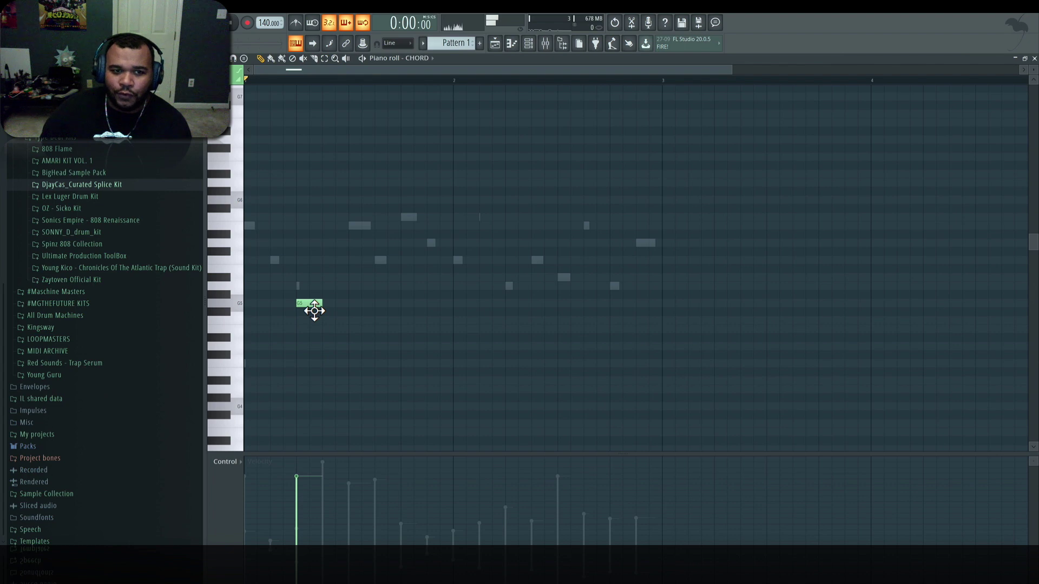
pyautogui.moveTo(314, 310)
pyautogui.mouseDown()
pyautogui.moveTo(375, 313)
pyautogui.moveTo(362, 313)
pyautogui.mouseUp()
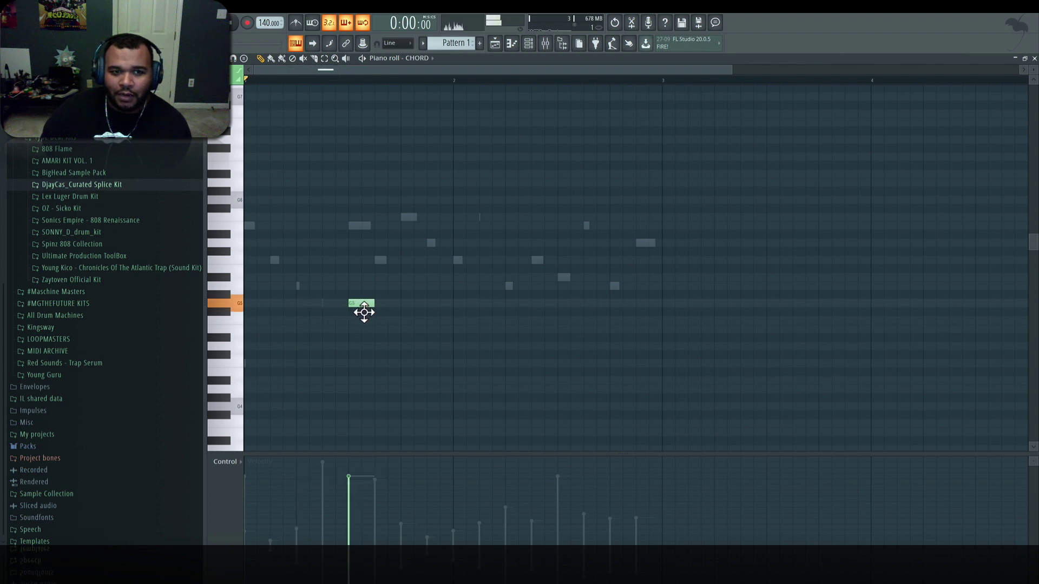
pyautogui.click(359, 277)
pyautogui.click(358, 243)
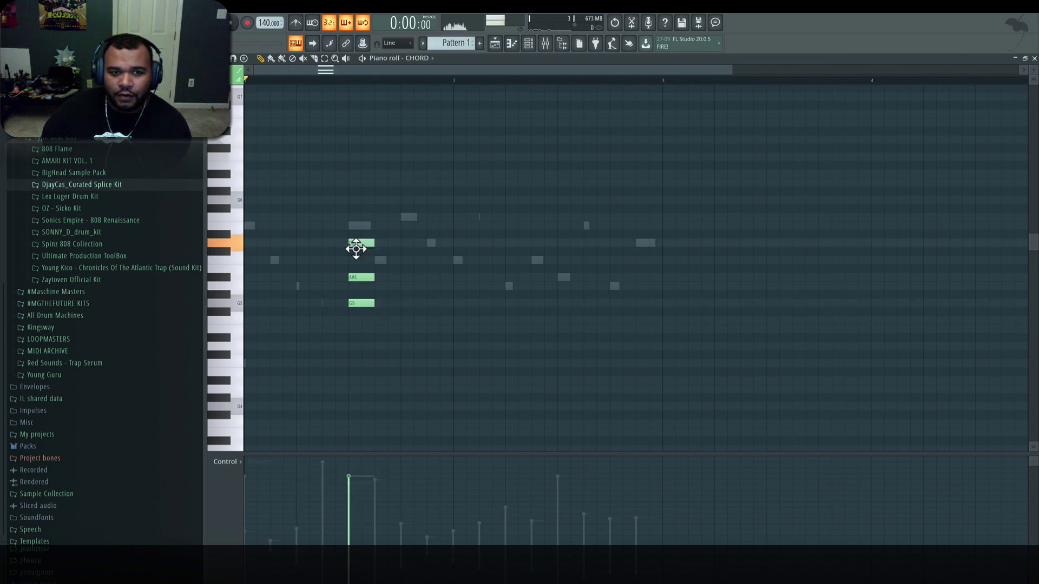
# Draw the A5, C6, E6 chord at the start of bar 1, then begin E6 at bar 1.3
pyautogui.click(255, 286)
pyautogui.click(255, 260)
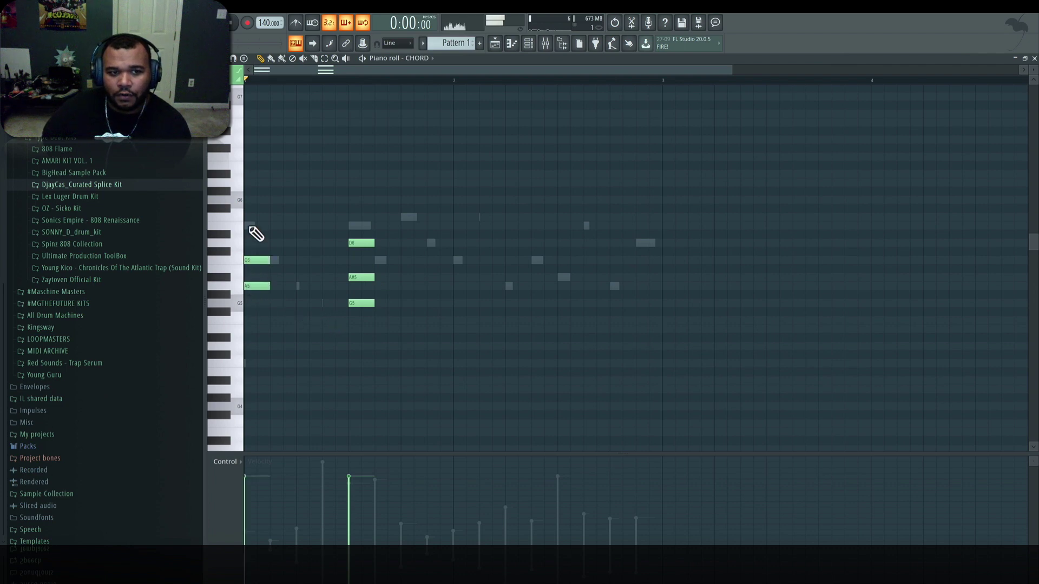
pyautogui.click(257, 226)
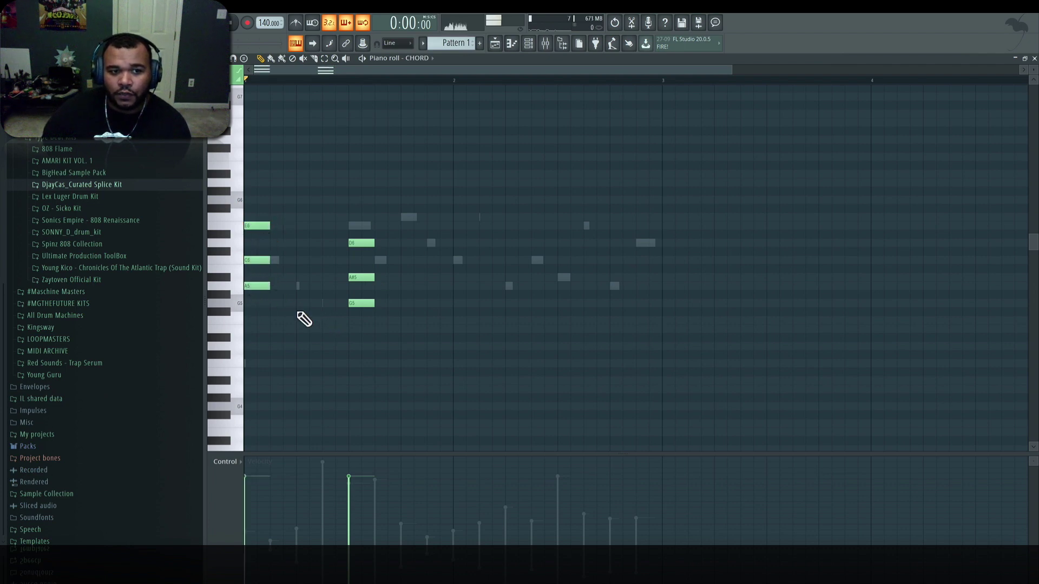
pyautogui.rightClick(256, 260)
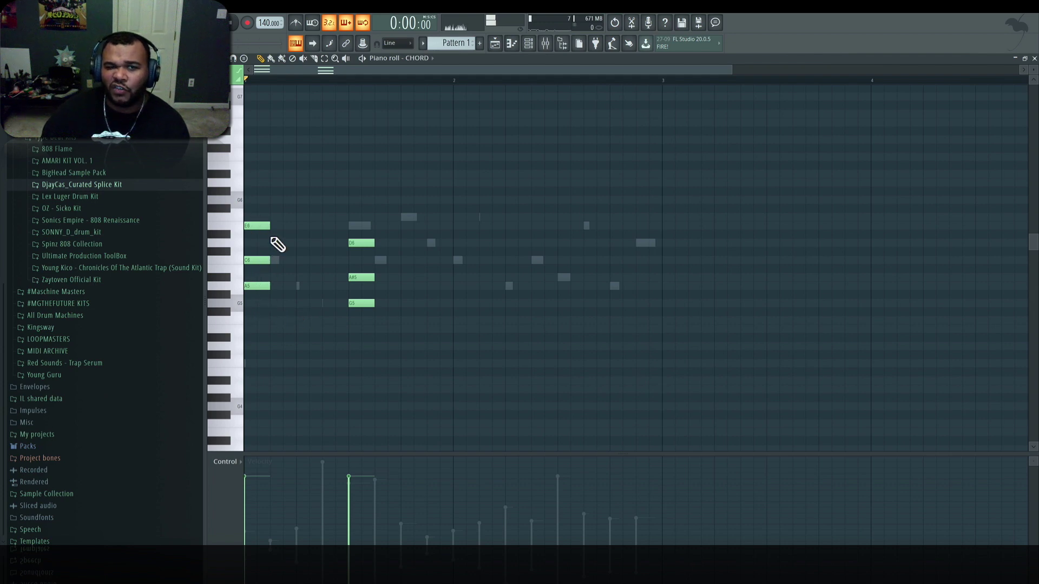
pyautogui.rightClick(258, 226)
pyautogui.rightClick(257, 286)
pyautogui.click(257, 286)
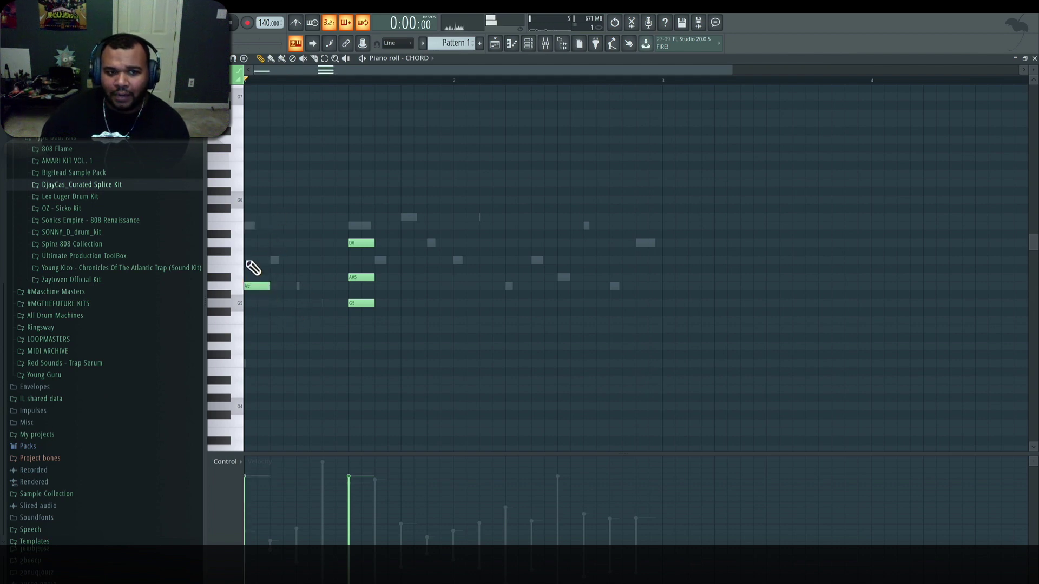
pyautogui.click(257, 261)
pyautogui.click(256, 226)
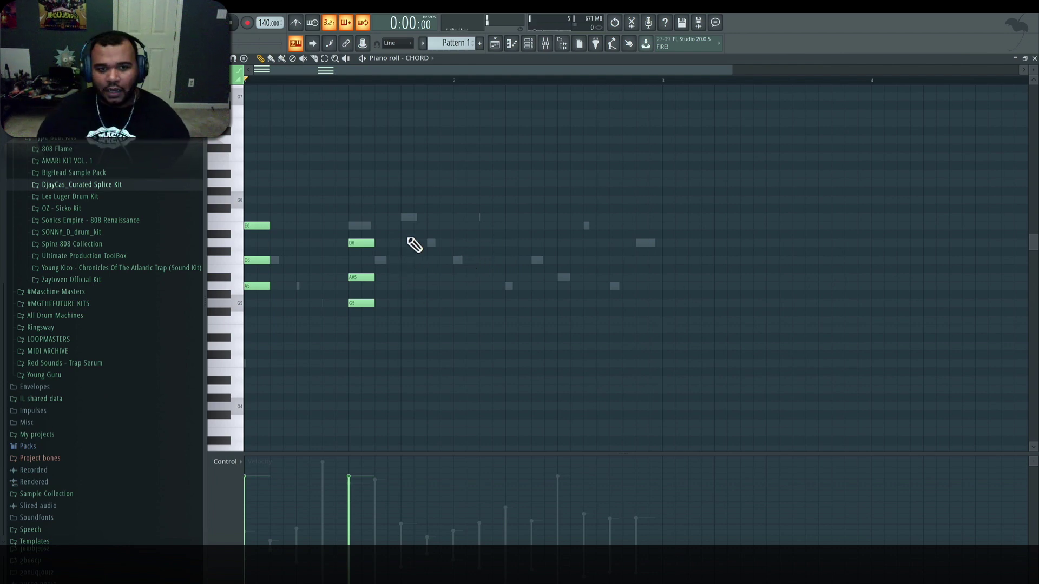
pyautogui.click(405, 217)
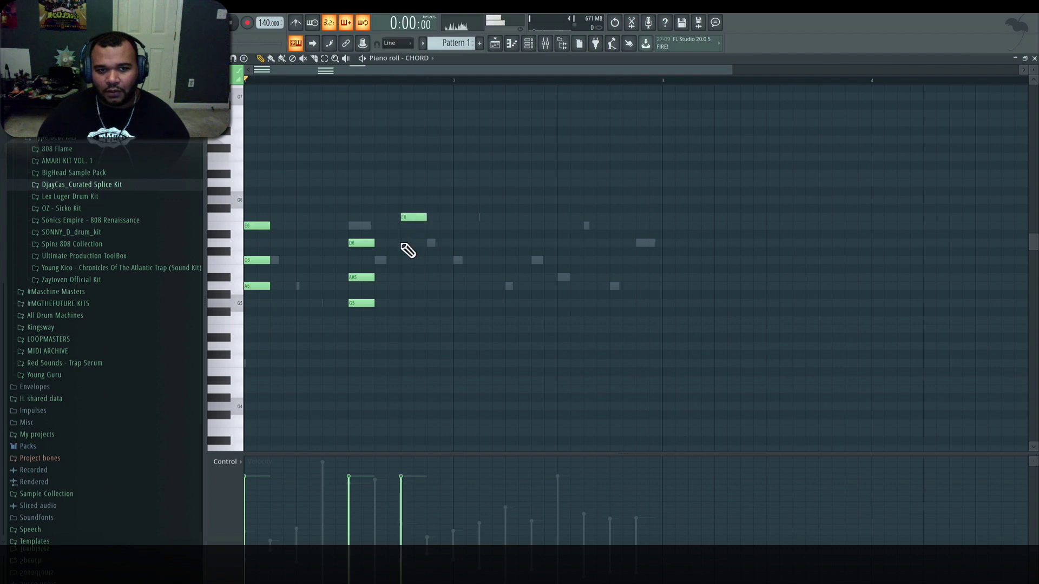
# Add D6 and A#5 to the bar 1.3 chord and audition the pattern
pyautogui.click(406, 243)
pyautogui.click(407, 278)
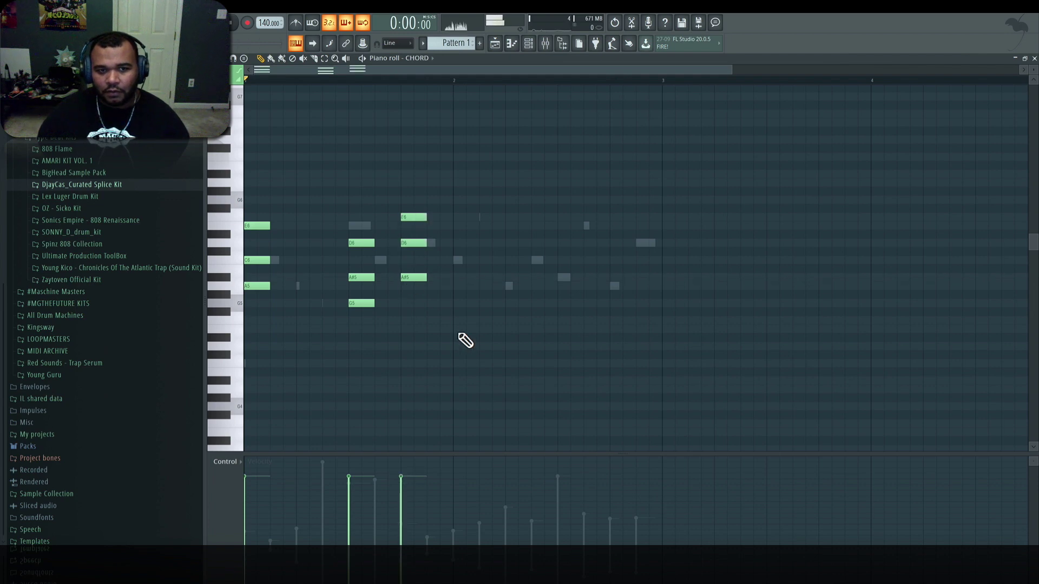
pyautogui.press('space')
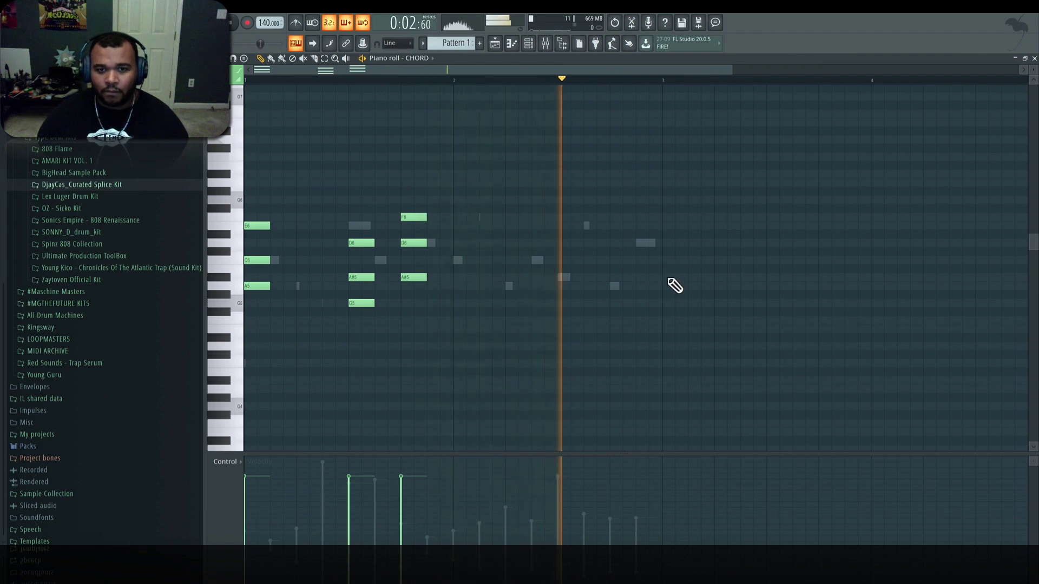
pyautogui.press('space')
pyautogui.hotkey('ctrl', 'z')
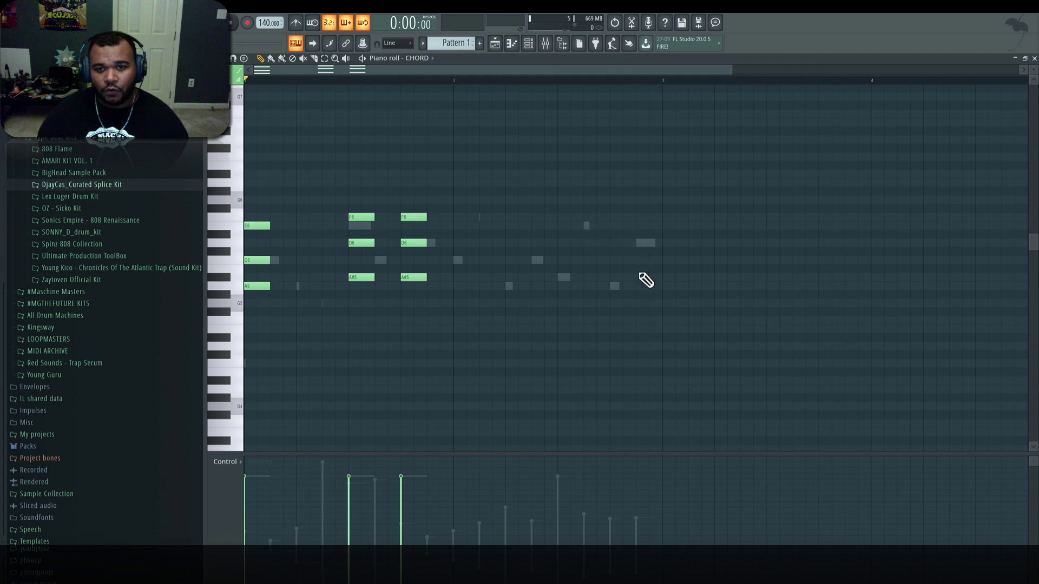
# Build the last chord from D6, A#5 and G5, raising F5 an octave, and play it
pyautogui.click(641, 244)
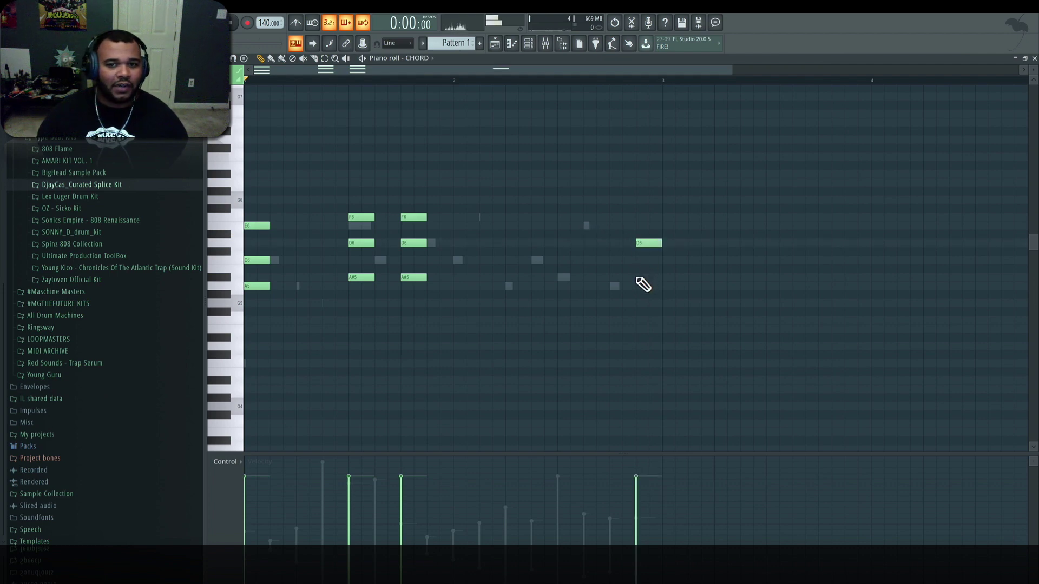
pyautogui.click(648, 278)
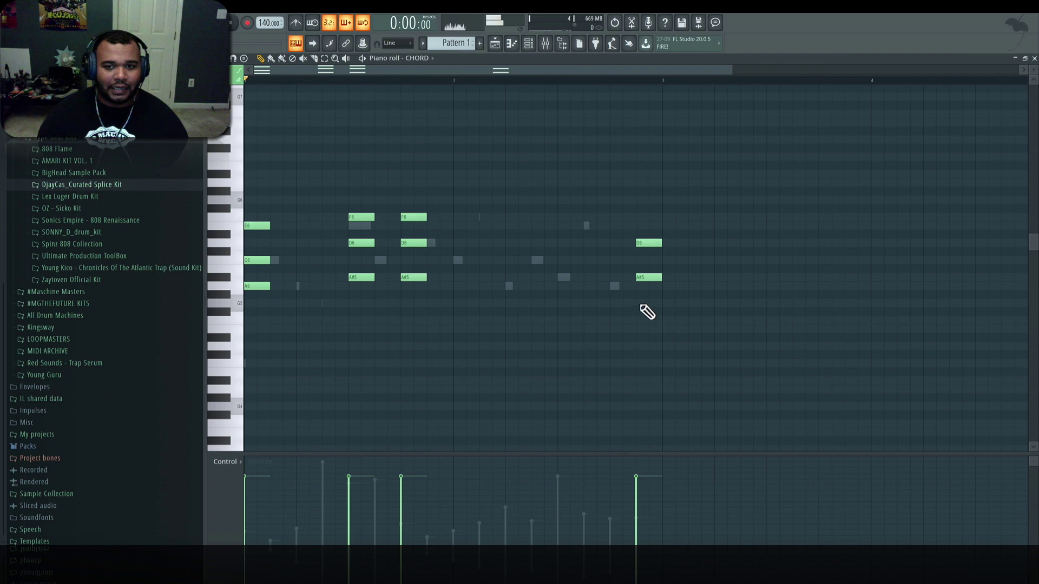
pyautogui.click(644, 304)
pyautogui.moveTo(687, 229); pyautogui.dragTo(573, 352)
pyautogui.hotkey('ctrl', 'Up')
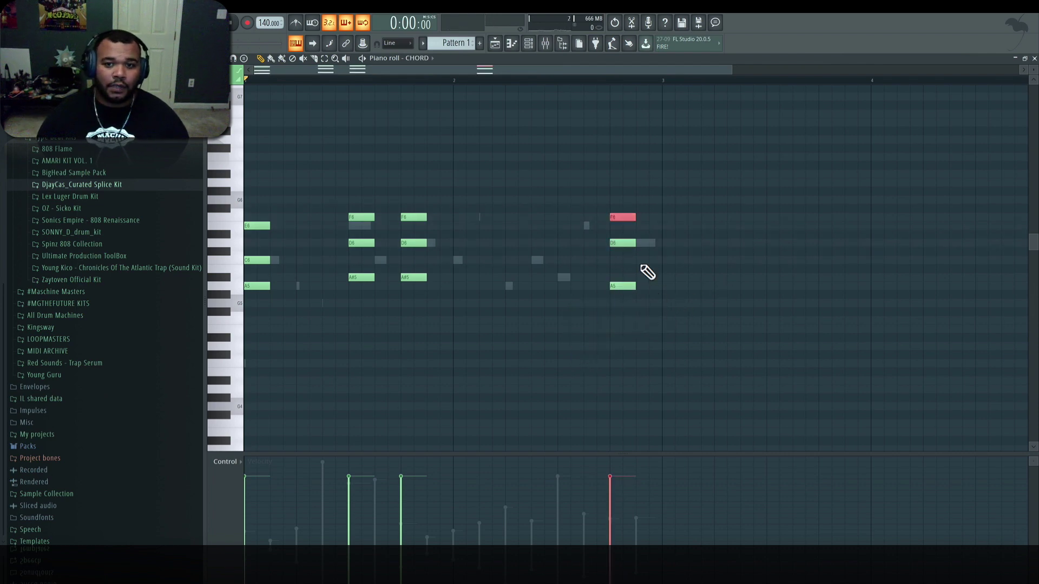
pyautogui.click(648, 272)
pyautogui.press('space')
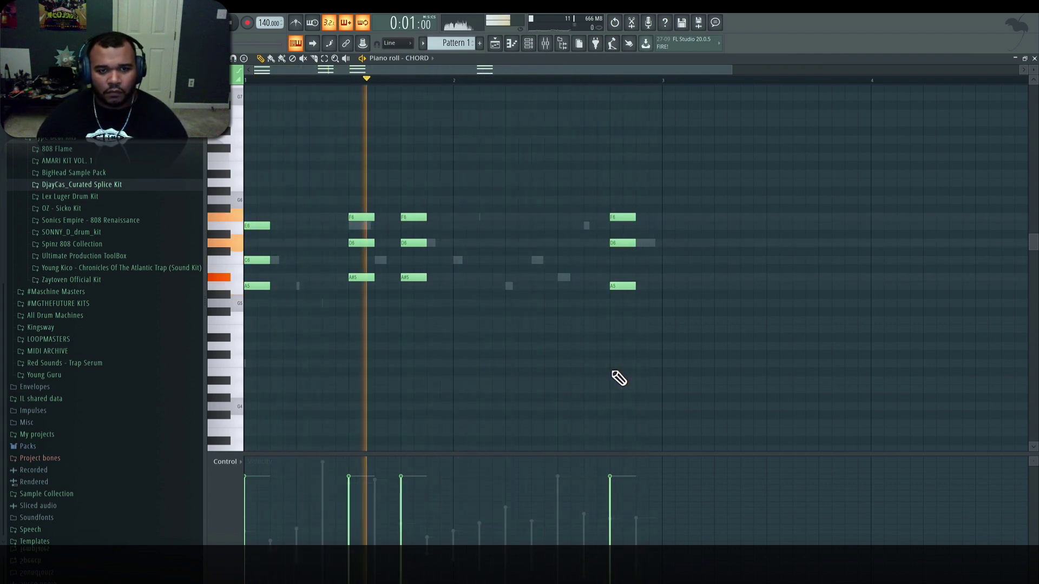
pyautogui.press('space')
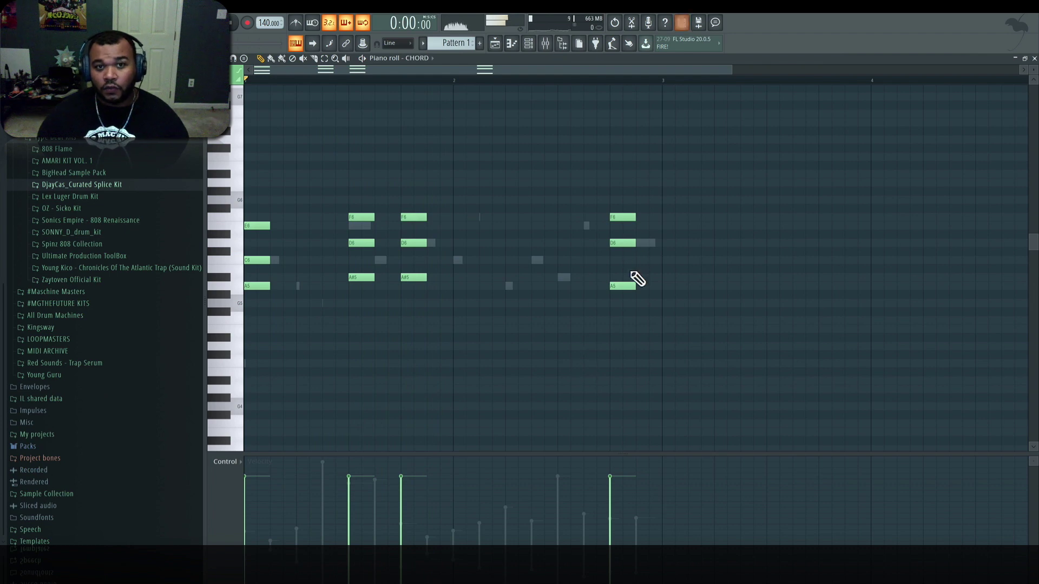
pyautogui.click(1034, 58)
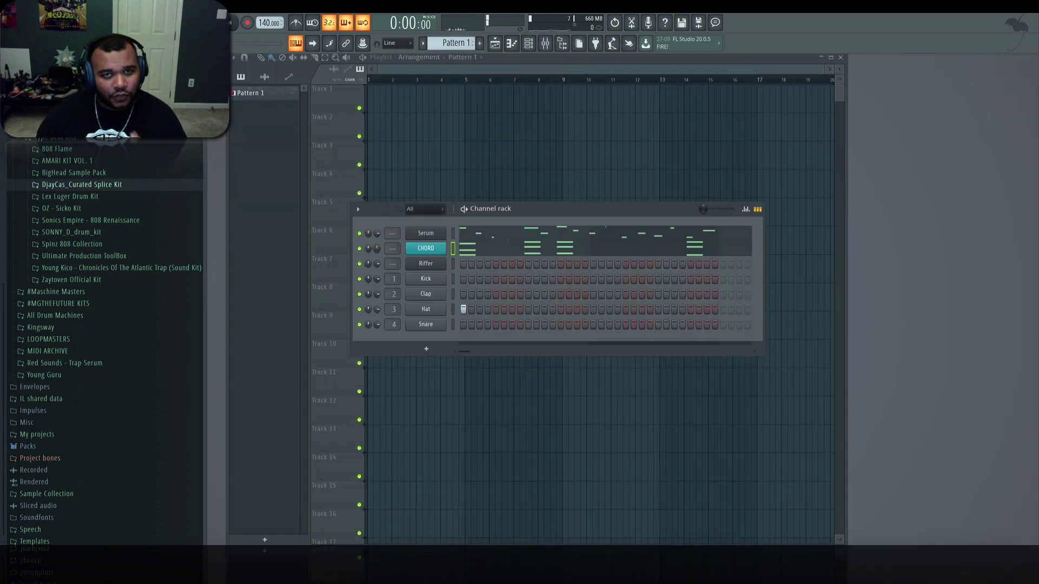
# Clone CHORD into CHORD #2 and paste the four chords into its piano roll
pyautogui.rightClick(426, 248)
pyautogui.click(469, 332)
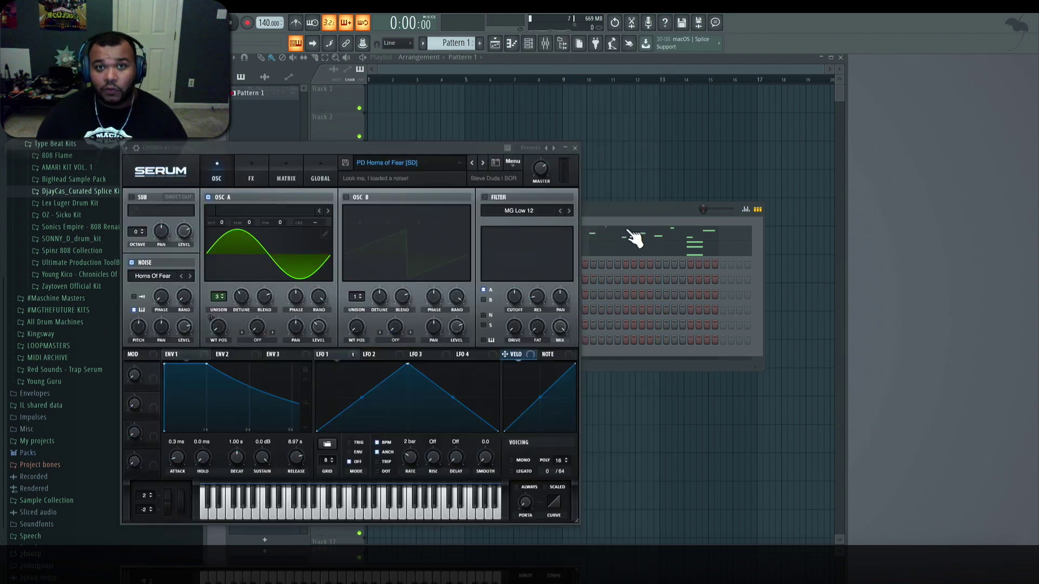
pyautogui.click(371, 163)
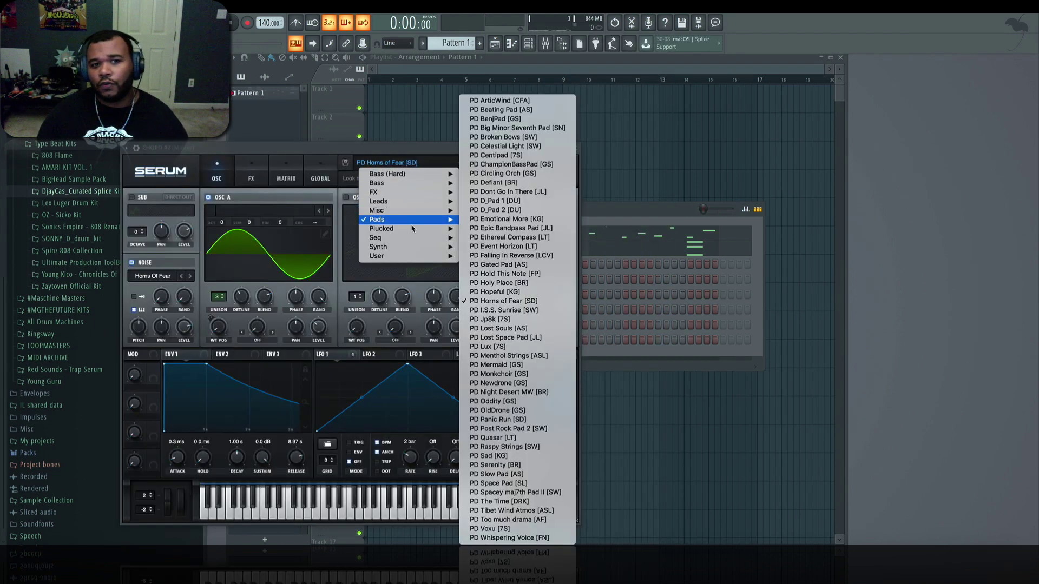
pyautogui.moveTo(418, 222)
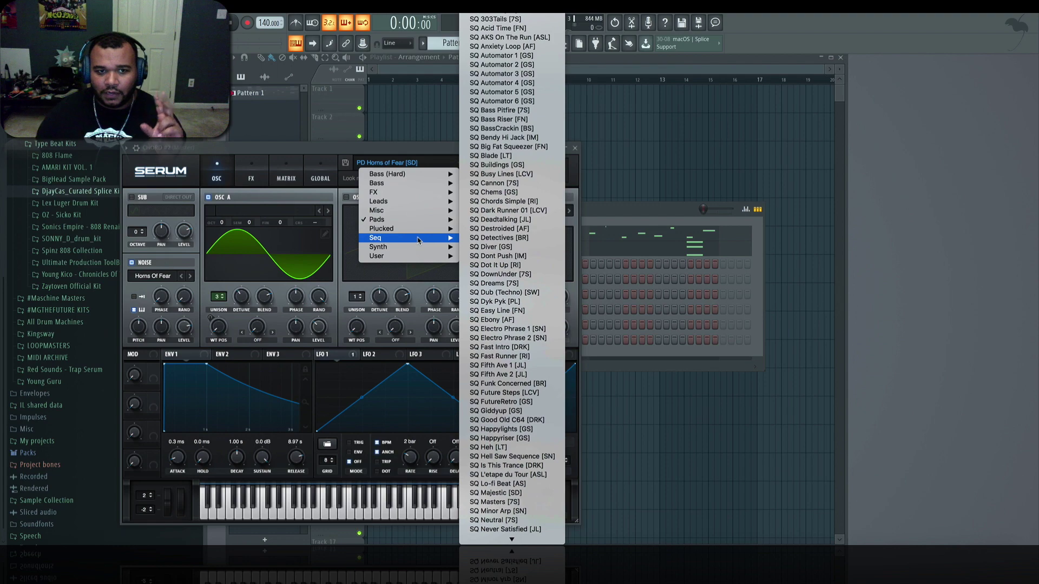
pyautogui.press('Escape')
pyautogui.press('Escape')
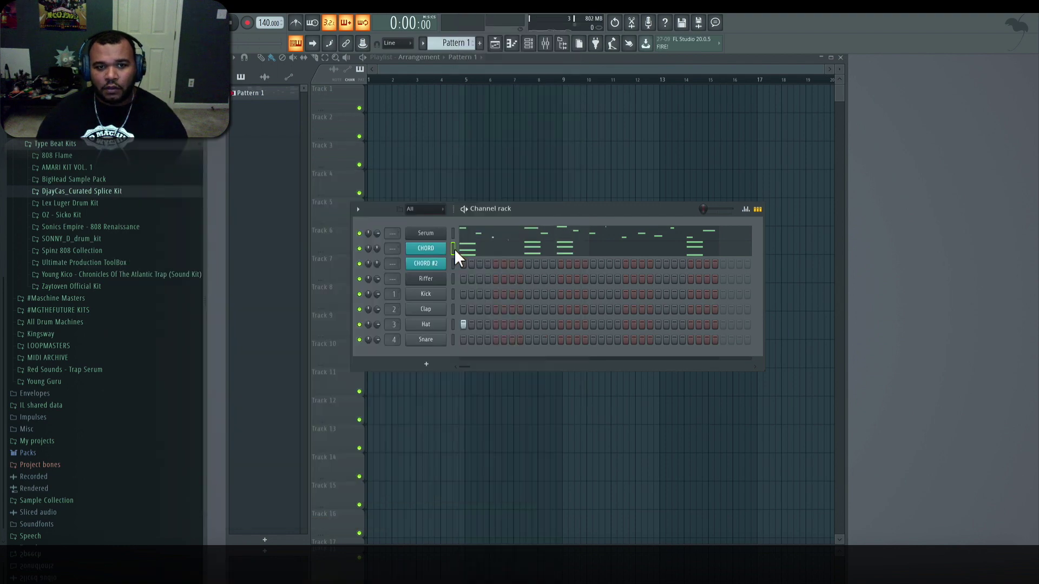
pyautogui.hotkey('ctrl', 'v')
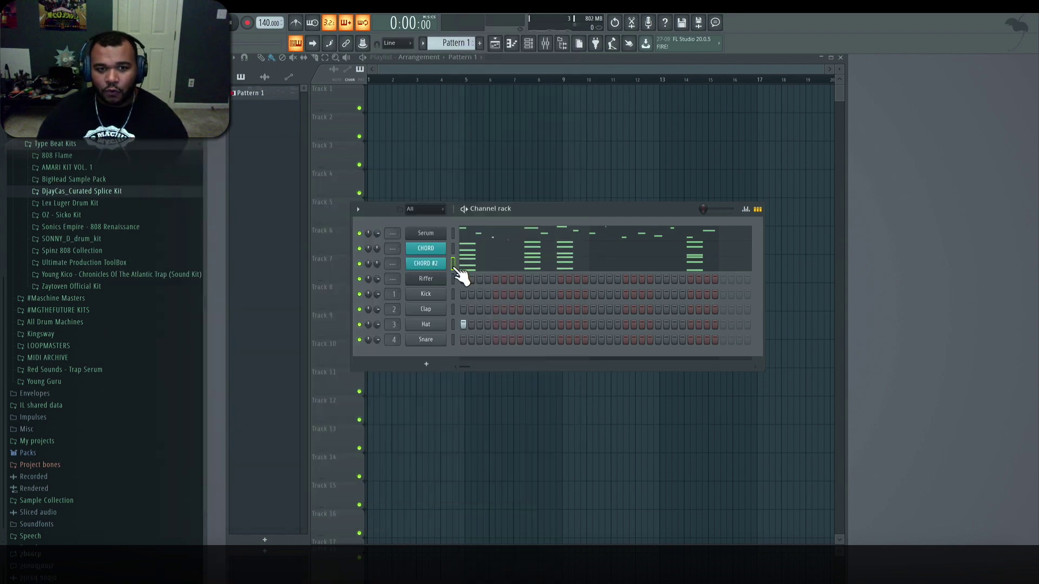
pyautogui.click(461, 268)
# Raise CHORD #2's chords one octave, audition them, and delete the second chord's three notes
pyautogui.hotkey('ctrl', 'Up')
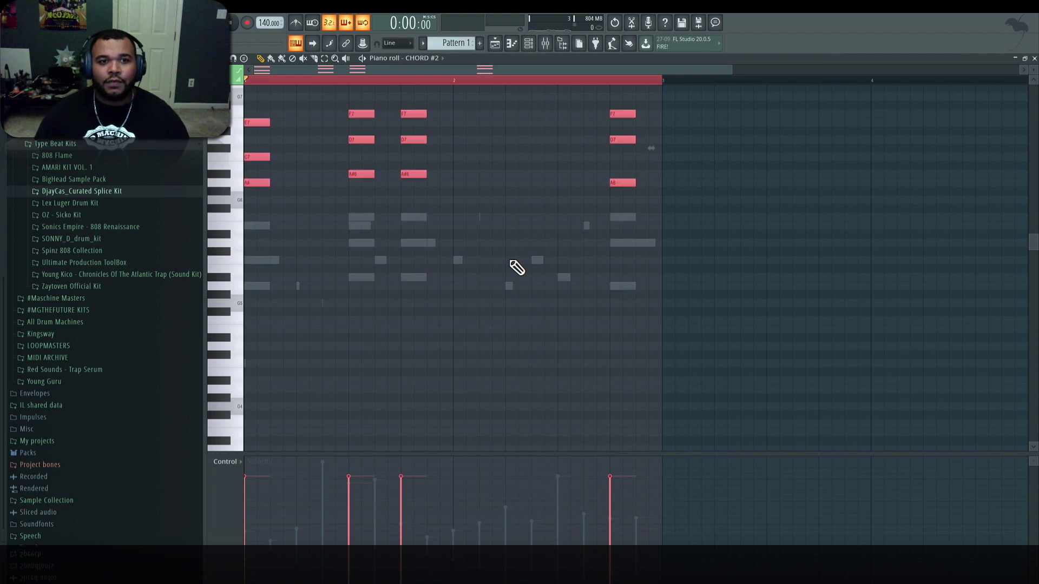
pyautogui.scroll(3, 513, 272)
pyautogui.press('space')
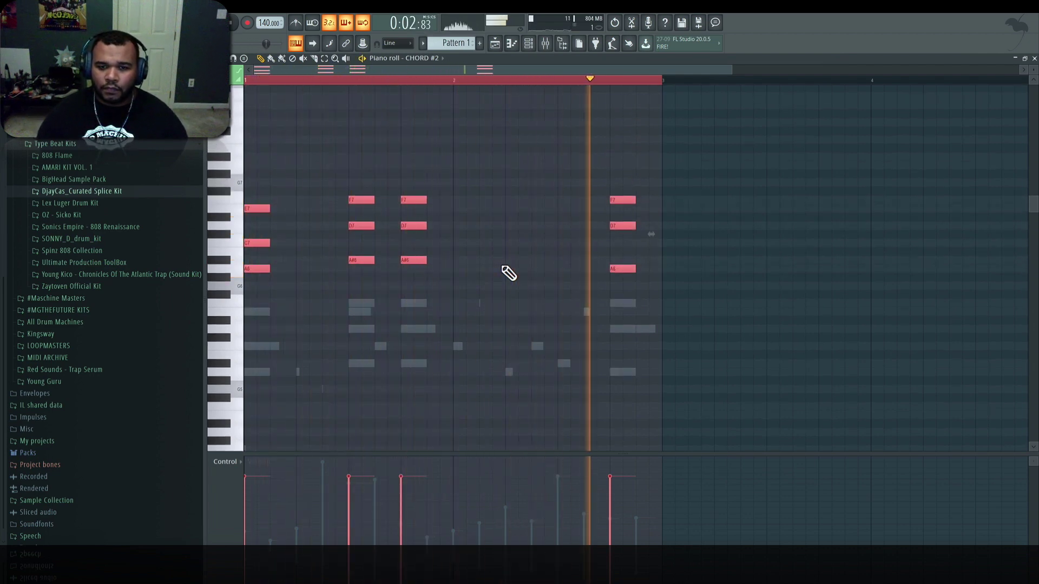
pyautogui.press('space')
pyautogui.hotkey('ctrl', 'a')
pyautogui.rightClick(362, 199)
pyautogui.rightClick(361, 226)
pyautogui.rightClick(362, 261)
# Double every chord note's length, copy the chords an octave higher, then remove one C7 and two D7 notes
pyautogui.scroll(1, 395, 295)
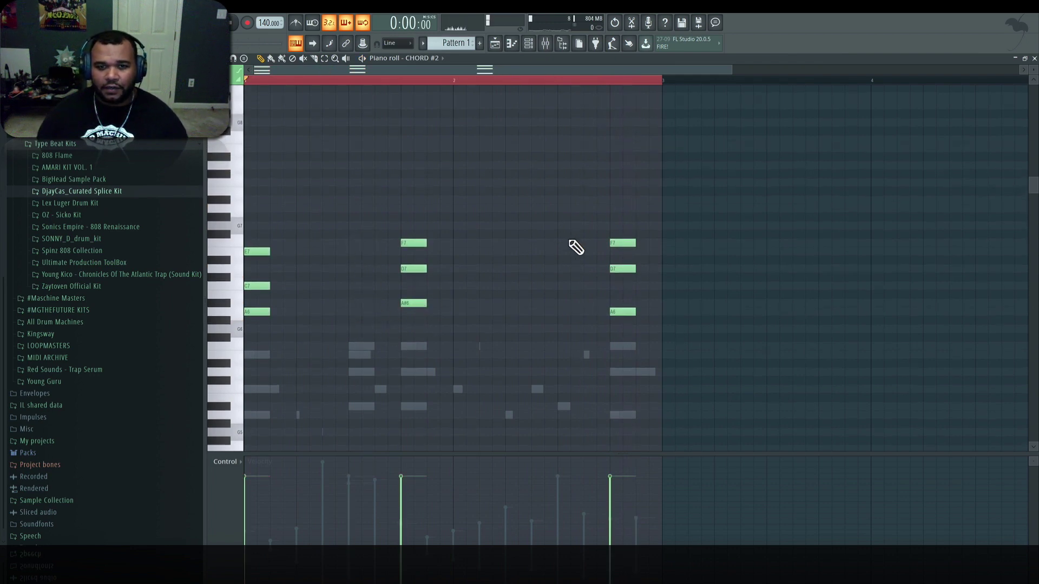
pyautogui.hotkey('ctrl', 'a')
pyautogui.moveTo(636, 312); pyautogui.dragTo(661, 312)
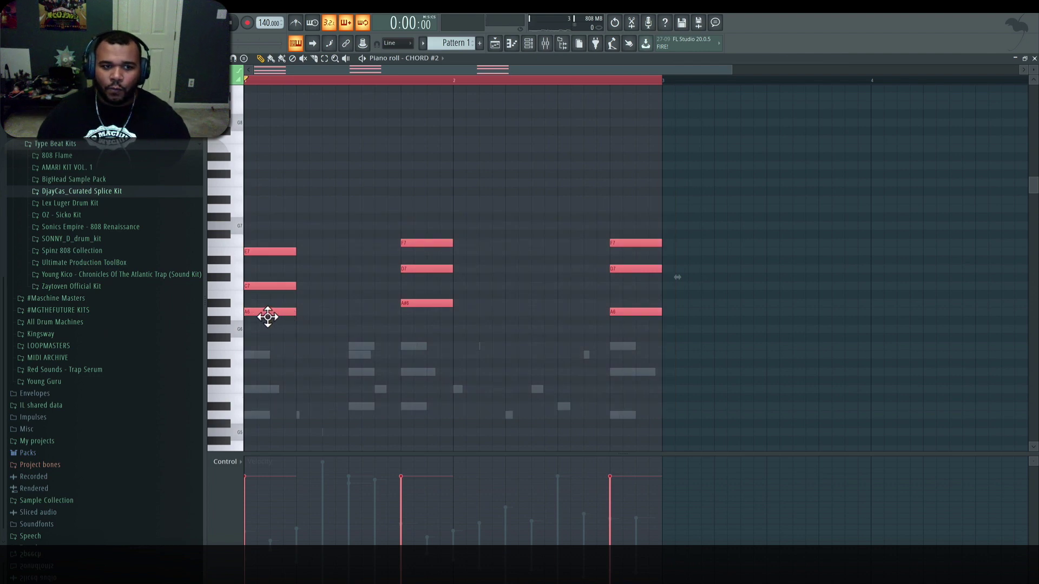
pyautogui.moveTo(268, 317); pyautogui.dragTo(259, 217)
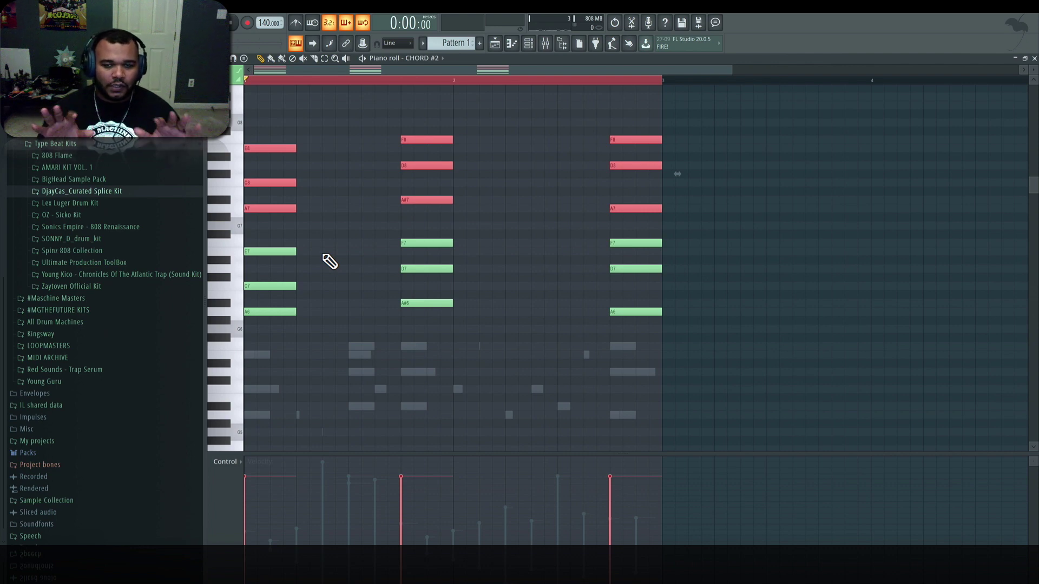
pyautogui.hotkey('ctrl', 'd')
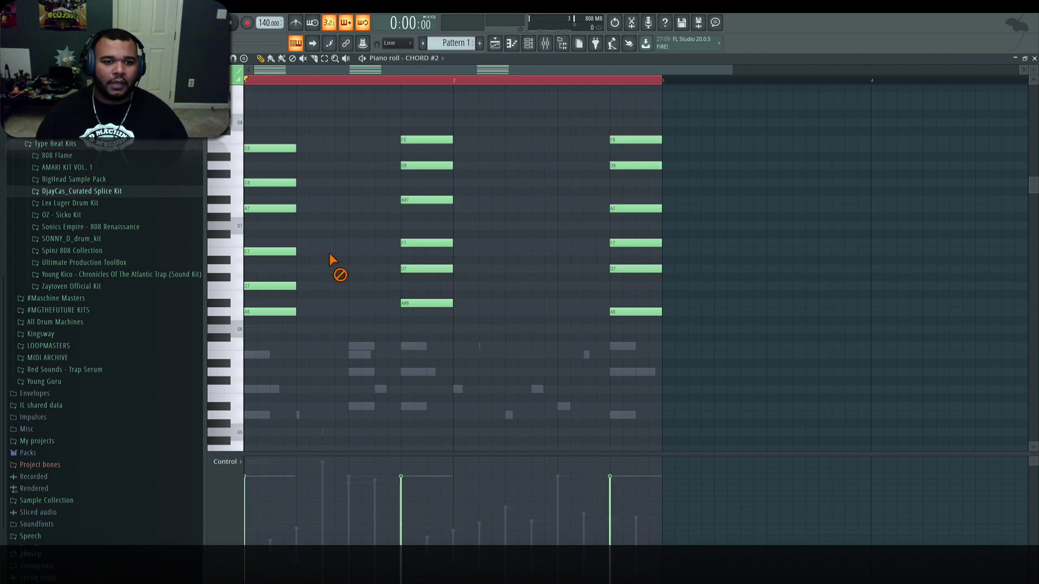
pyautogui.rightClick(278, 286)
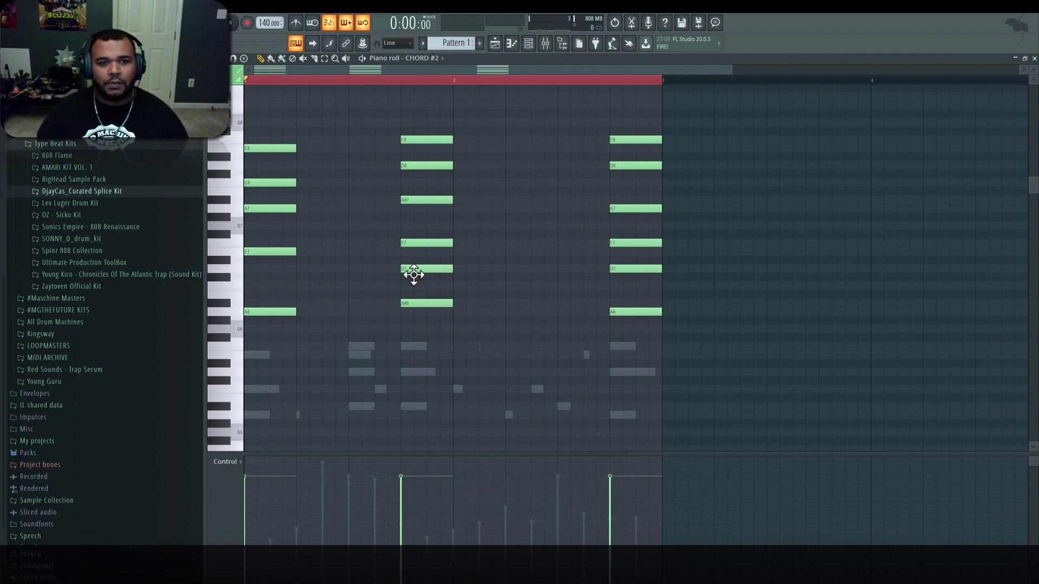
pyautogui.rightClick(414, 269)
pyautogui.rightClick(635, 270)
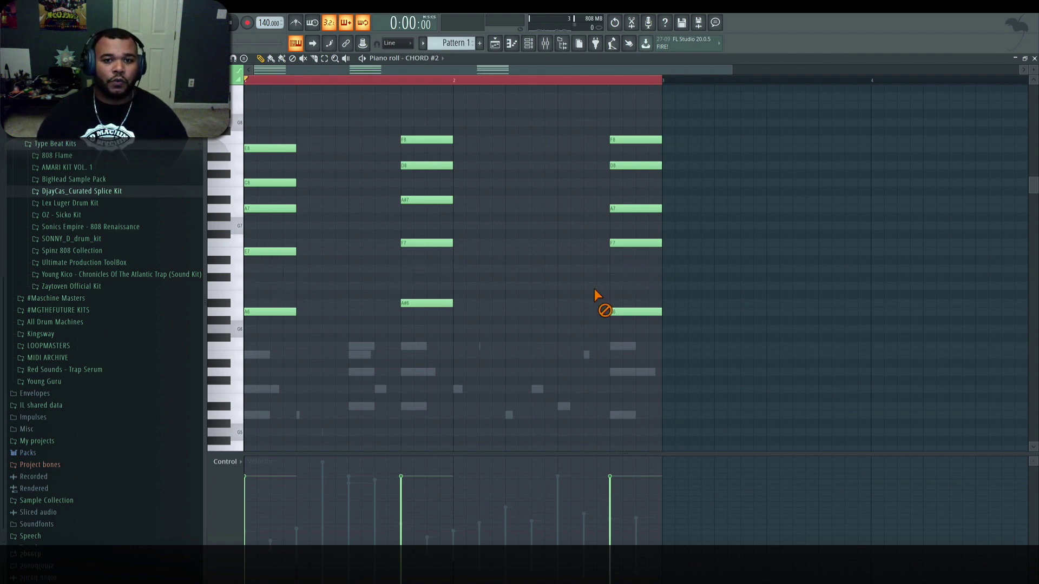
# Strum all three chords with Tools > Strum and play them back
pyautogui.moveTo(685, 117); pyautogui.dragTo(194, 394)
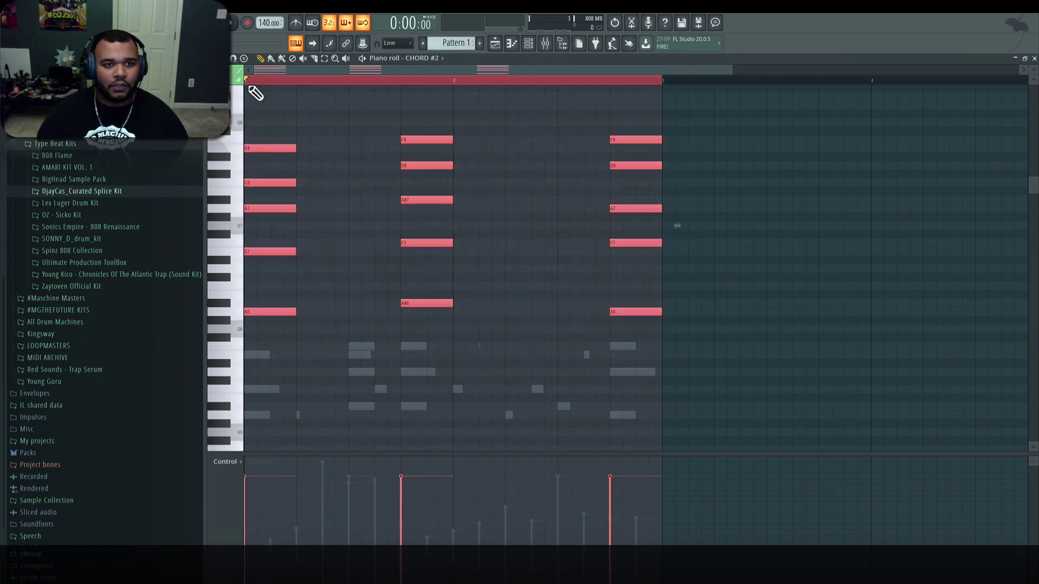
pyautogui.click(235, 59)
pyautogui.click(262, 184)
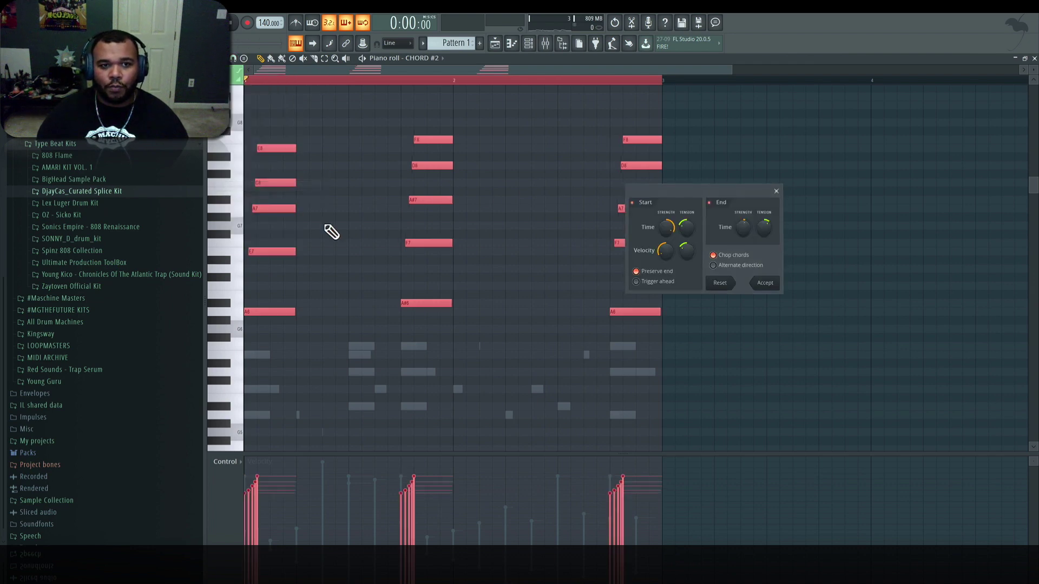
pyautogui.click(769, 284)
pyautogui.press('space')
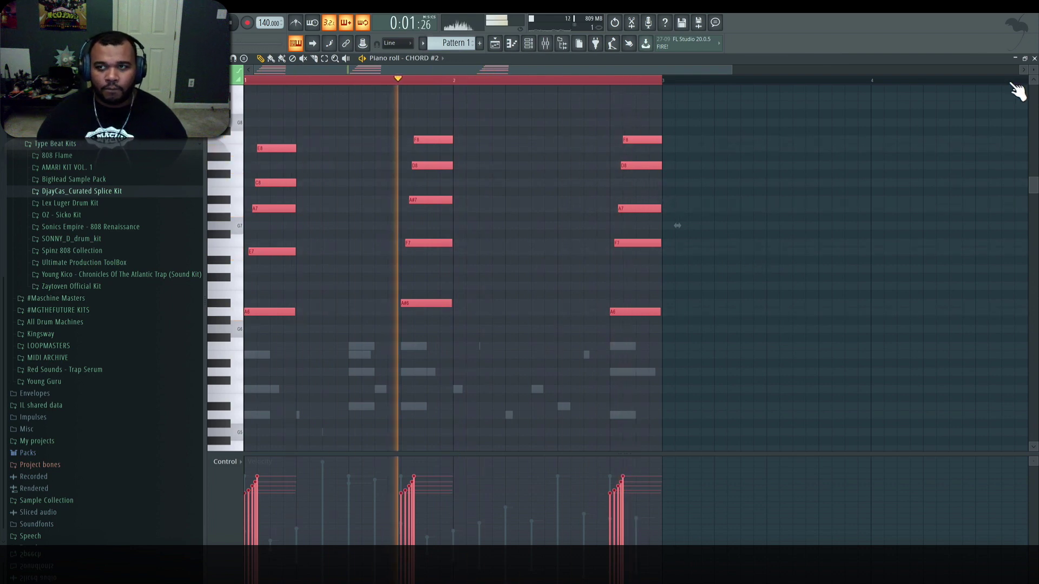
# Mute the Serum channel, stop playback and glance at CHORD #2's synth
pyautogui.click(1035, 58)
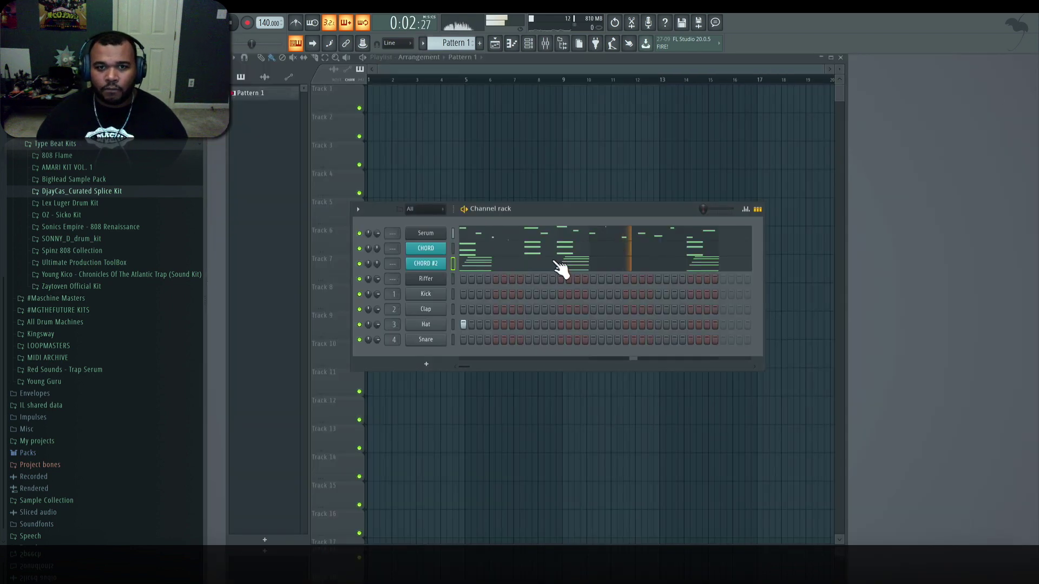
pyautogui.click(359, 233)
pyautogui.press('space')
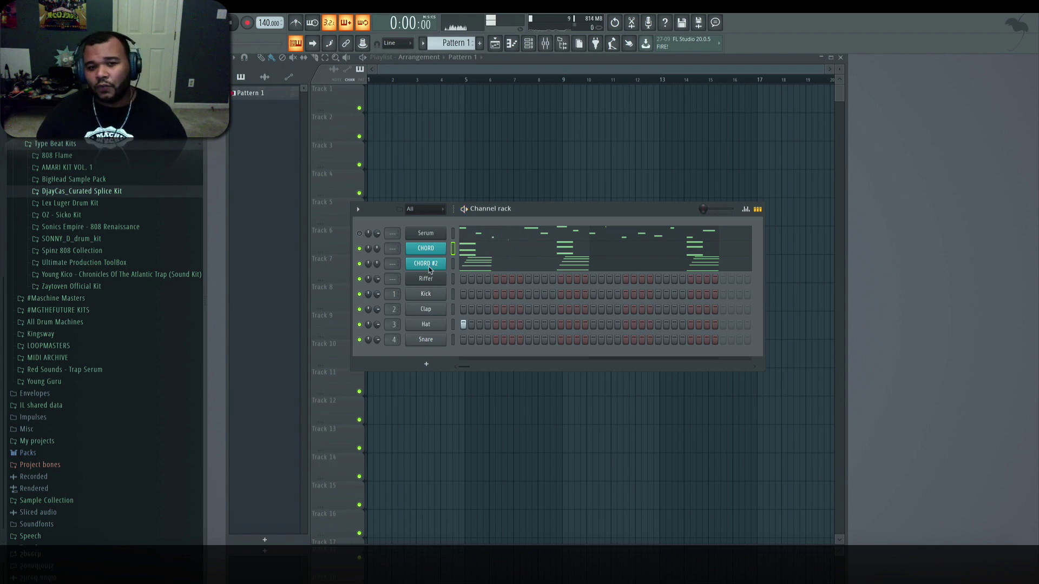
pyautogui.click(429, 269)
pyautogui.click(577, 157)
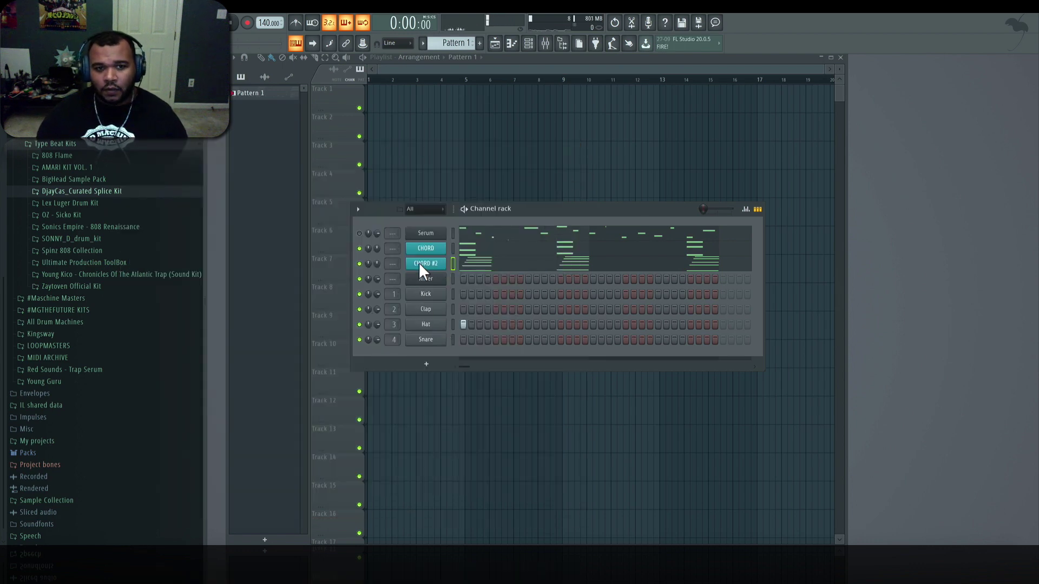
# Clone the KEYS channel, browse the clone's Serum presets, and begin renaming the clone
pyautogui.rightClick(420, 265)
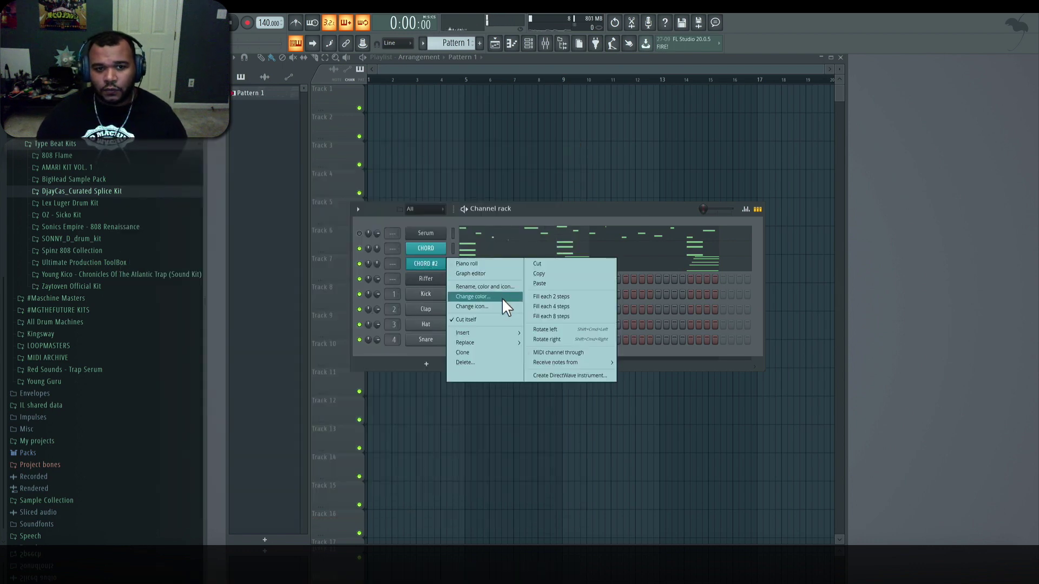
pyautogui.click(485, 353)
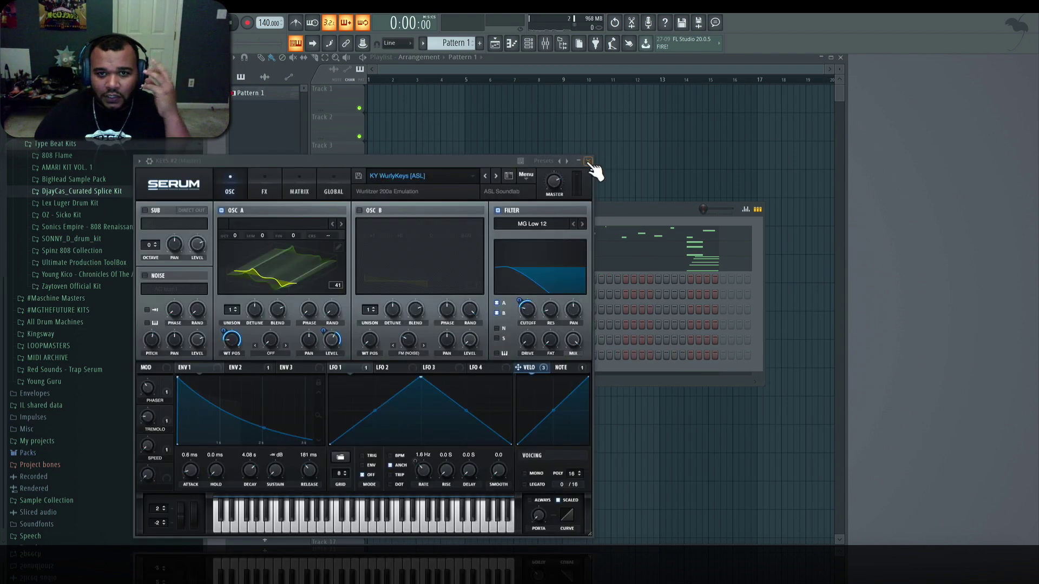
pyautogui.click(590, 162)
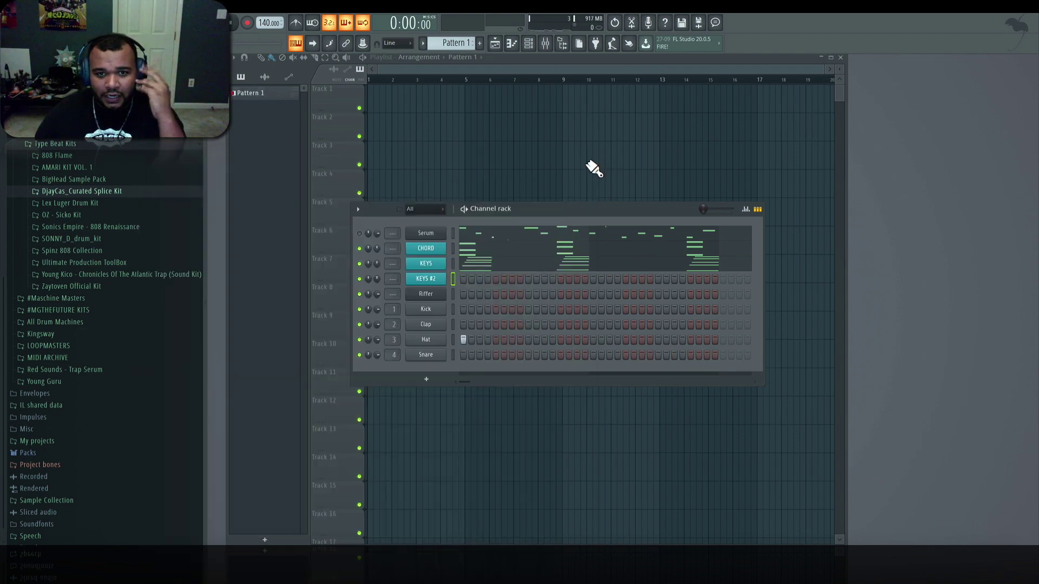
pyautogui.click(439, 279)
pyautogui.click(391, 178)
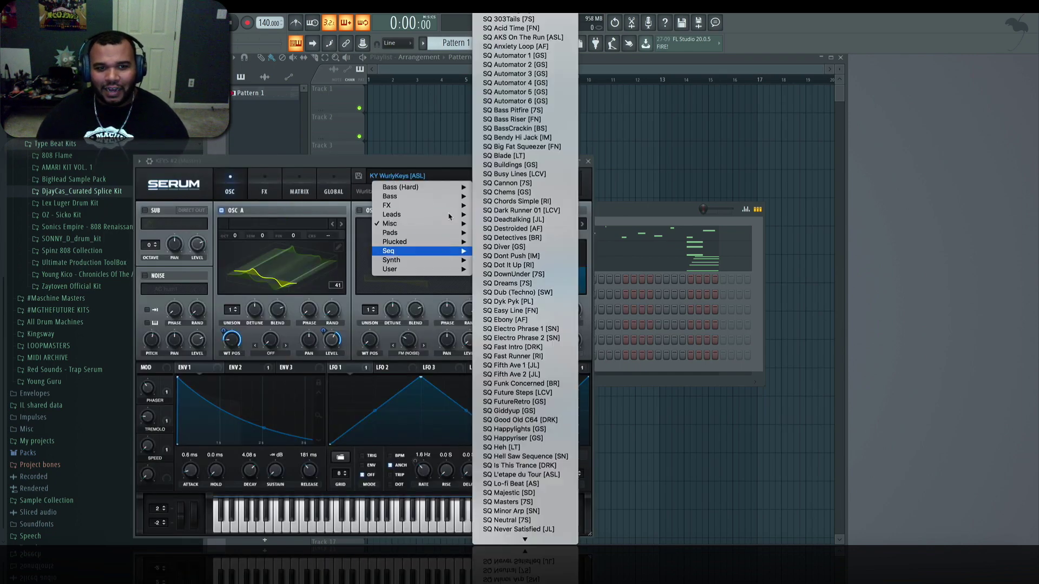
pyautogui.moveTo(433, 202)
pyautogui.press('Escape')
pyautogui.press('Escape')
pyautogui.rightClick(441, 276)
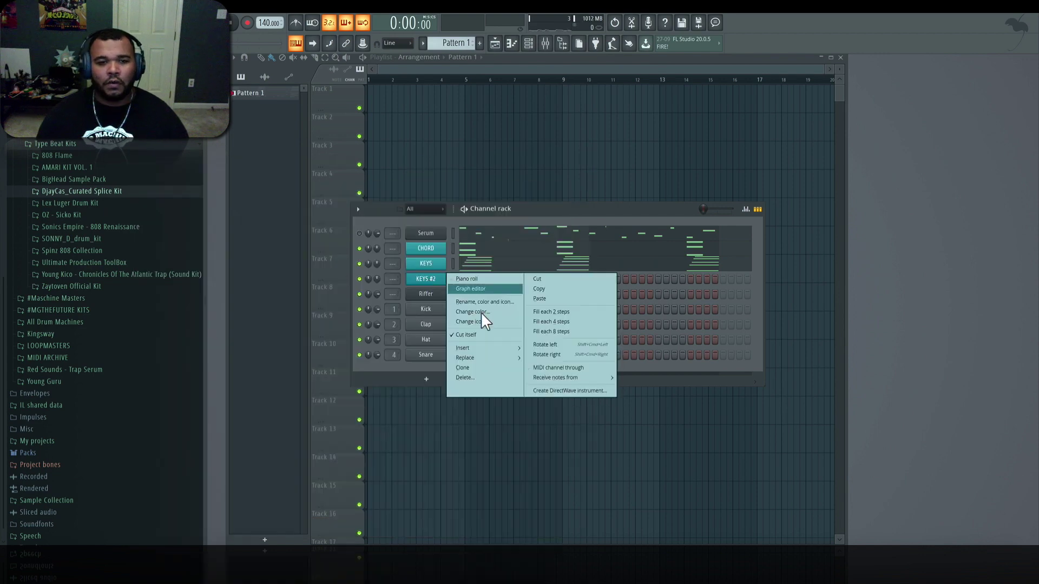
pyautogui.click(502, 297)
# Name the clone BASS and draw three bass notes under the chords
pyautogui.write('BASS')
pyautogui.press('Return')
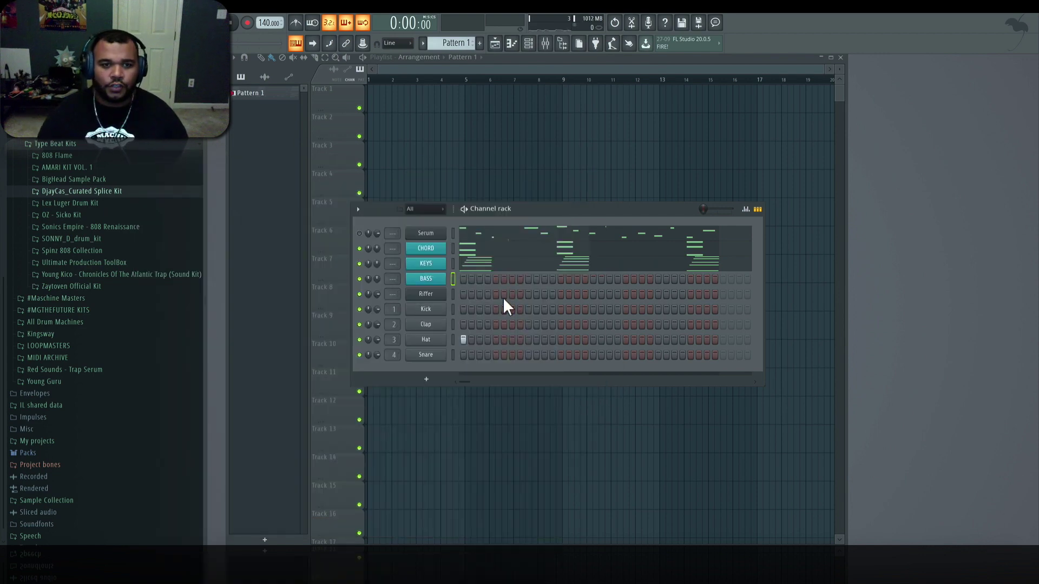
pyautogui.click(476, 286)
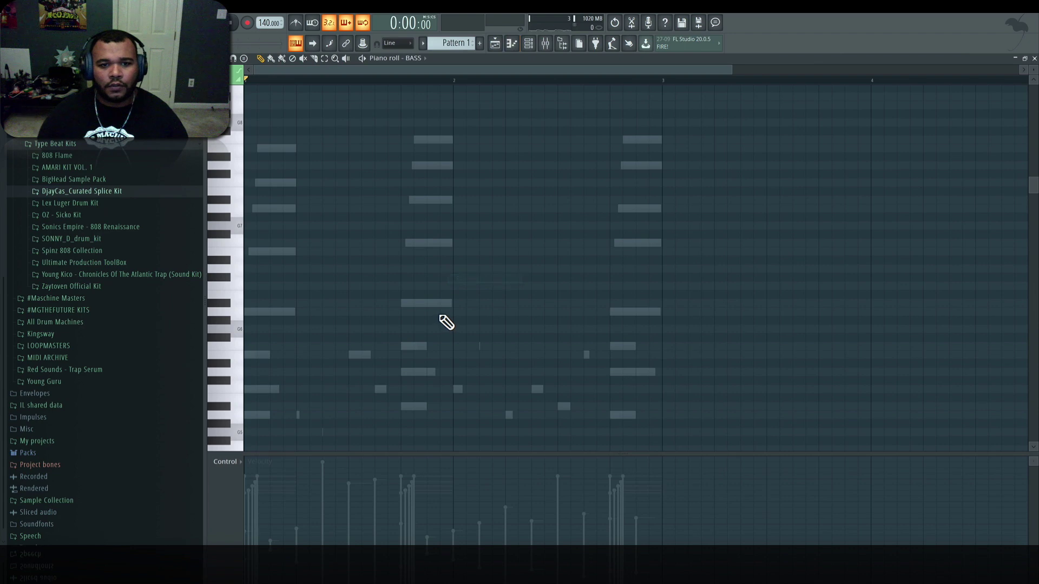
pyautogui.moveTo(277, 254)
pyautogui.mouseDown()
pyautogui.moveTo(297, 256)
pyautogui.moveTo(268, 257)
pyautogui.mouseUp()
pyautogui.click(406, 246)
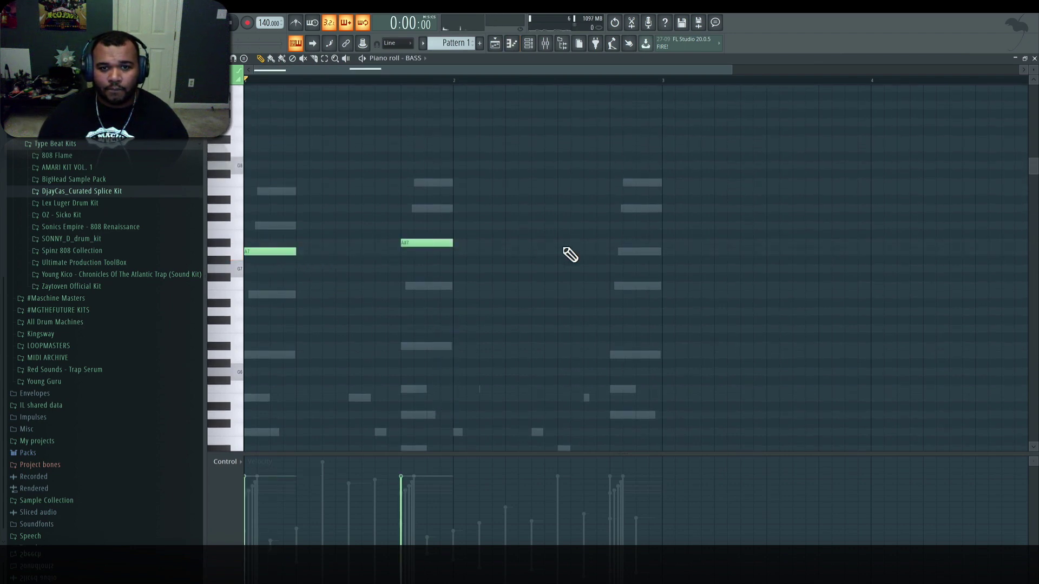
pyautogui.click(614, 252)
# Drop the three bass notes down two octaves and play the pattern
pyautogui.moveTo(674, 222)
pyautogui.mouseDown()
pyautogui.moveTo(144, 333)
pyautogui.moveTo(154, 342)
pyautogui.mouseUp()
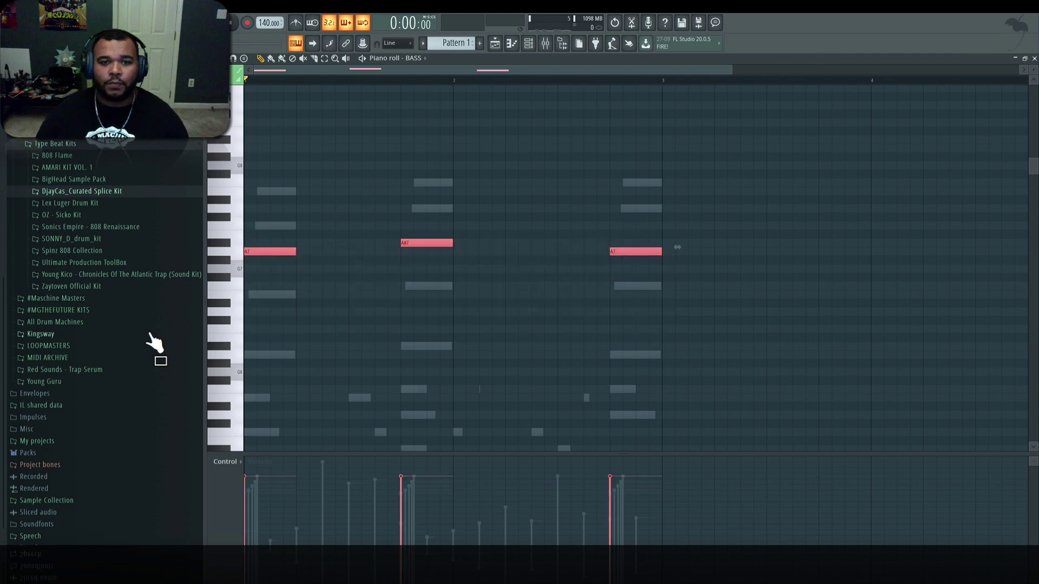
pyautogui.hotkey('ctrl', 'Down')
pyautogui.hotkey('ctrl', 'Down')
pyautogui.hotkey('ctrl', 'Down')
pyautogui.hotkey('ctrl', 'Down')
pyautogui.scroll(-5, 348, 332)
pyautogui.hotkey('ctrl', 'd')
pyautogui.press('space')
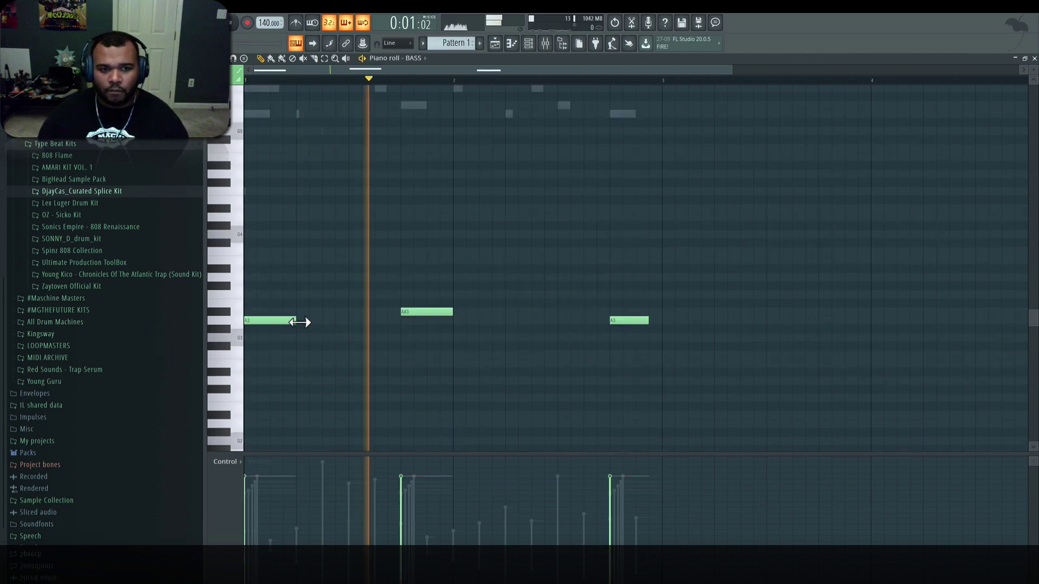
# Shape the bass line into A3, A#3, G3, C4 by lengthening, adding and moving notes
pyautogui.moveTo(311, 324); pyautogui.dragTo(556, 313)
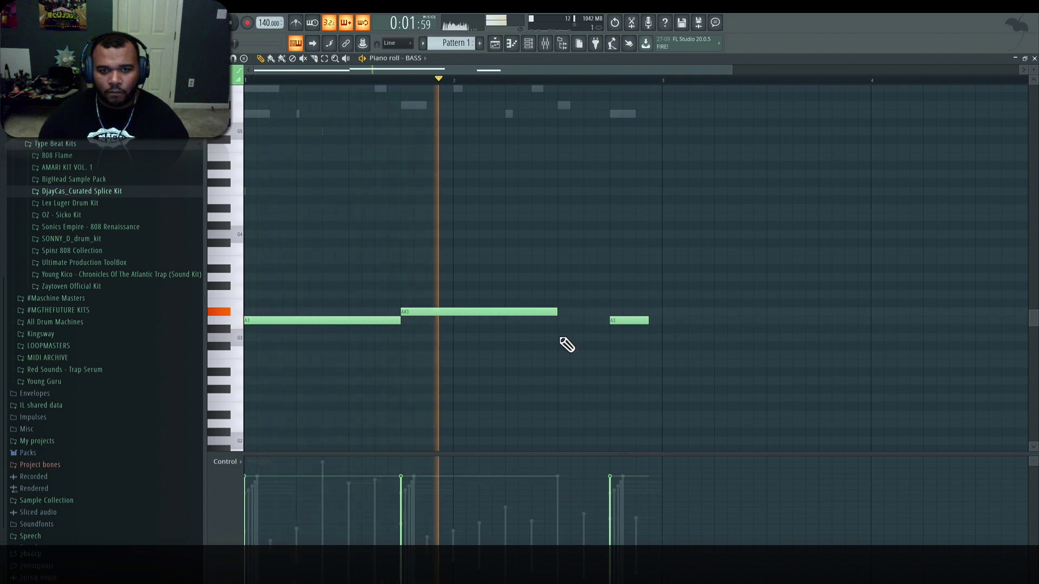
pyautogui.click(562, 340)
pyautogui.press('space')
pyautogui.moveTo(714, 338); pyautogui.dragTo(618, 347)
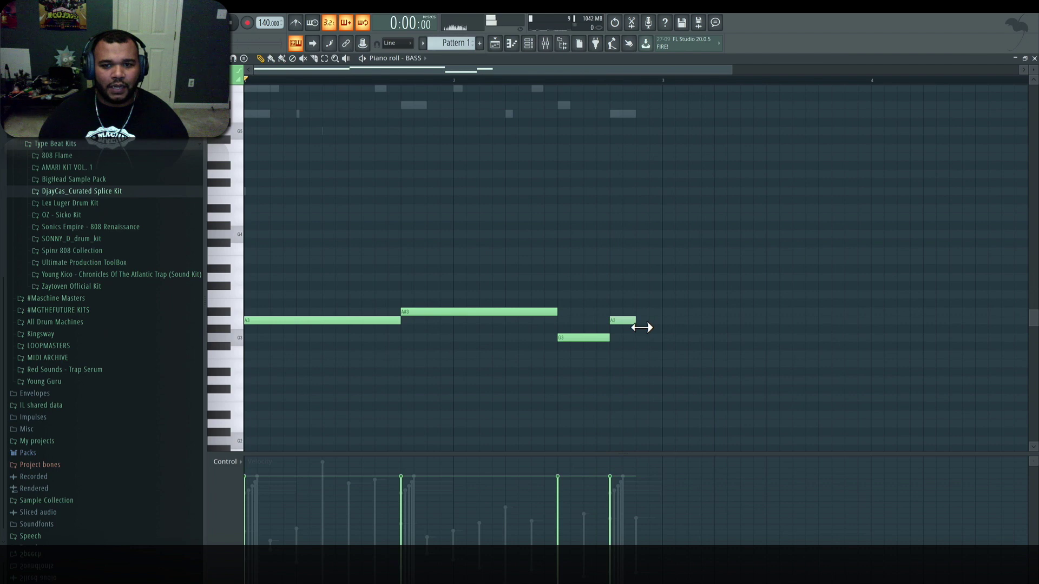
pyautogui.press('space')
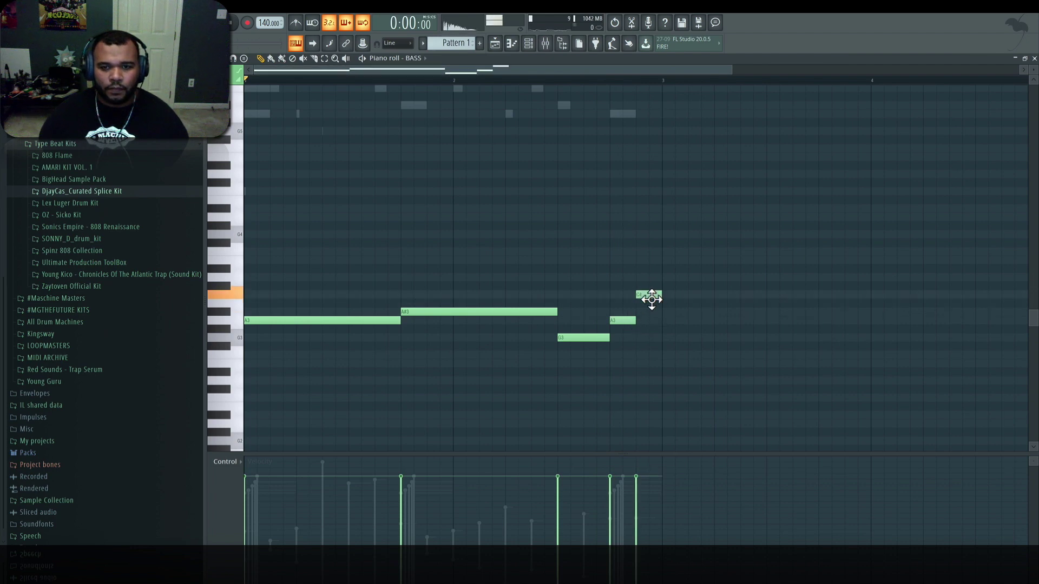
pyautogui.moveTo(632, 325); pyautogui.dragTo(664, 296)
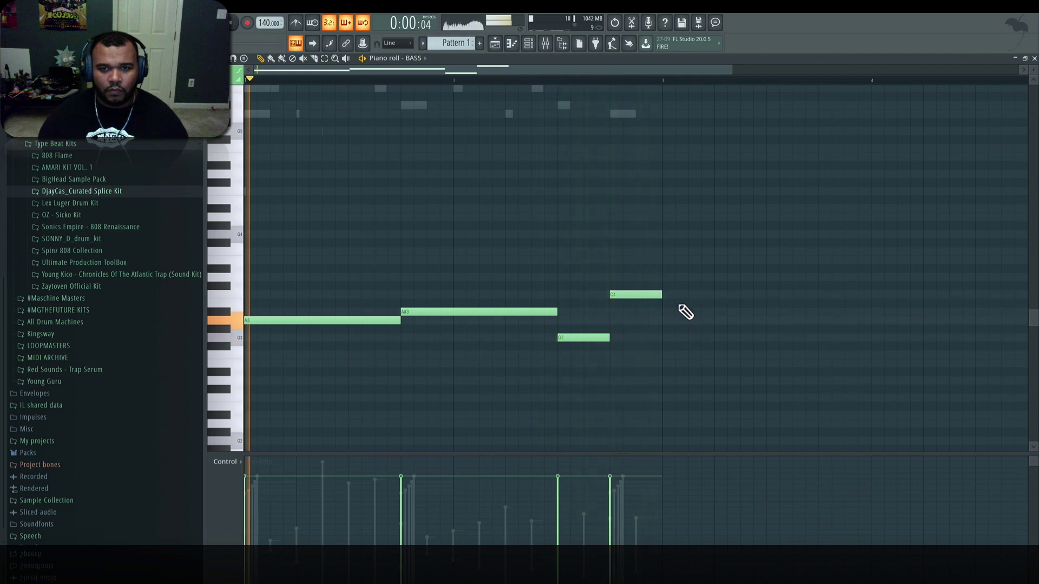
pyautogui.press('F7')
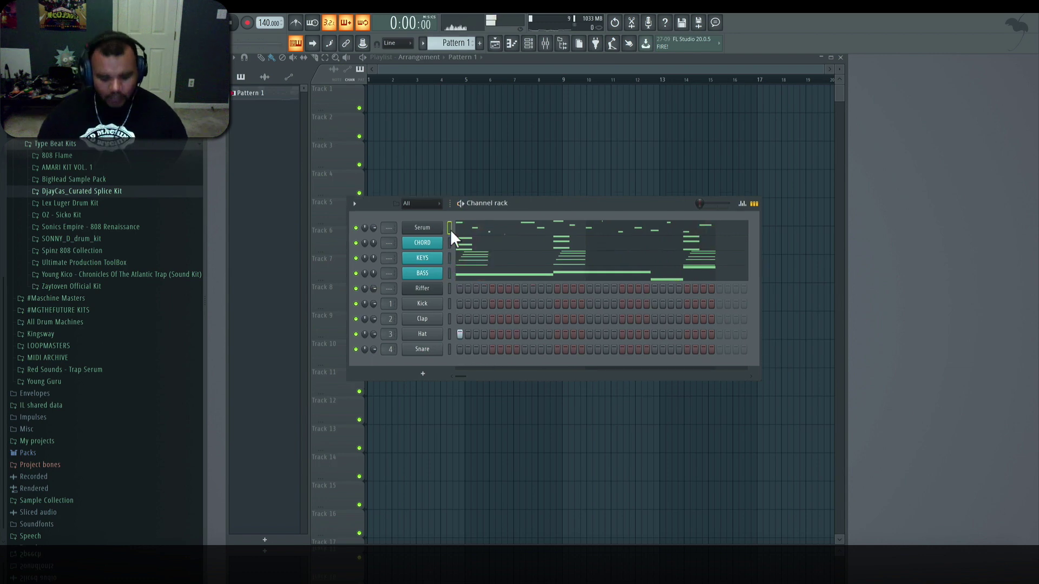
# Place MELODY clips on Track 1 at bars 1, 3, 5 and 7
pyautogui.hotkey('ctrl', 'z')
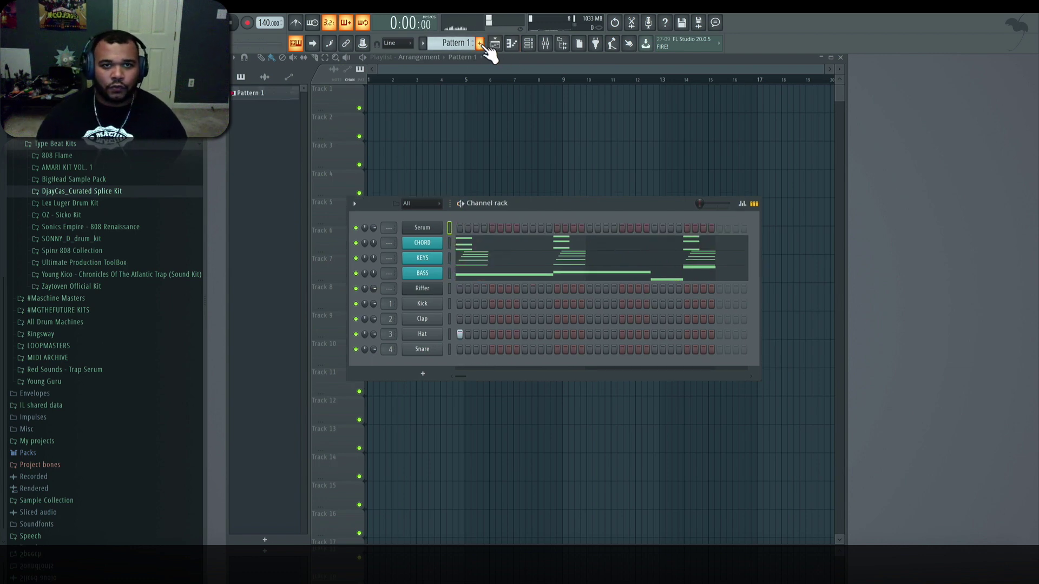
pyautogui.click(479, 42)
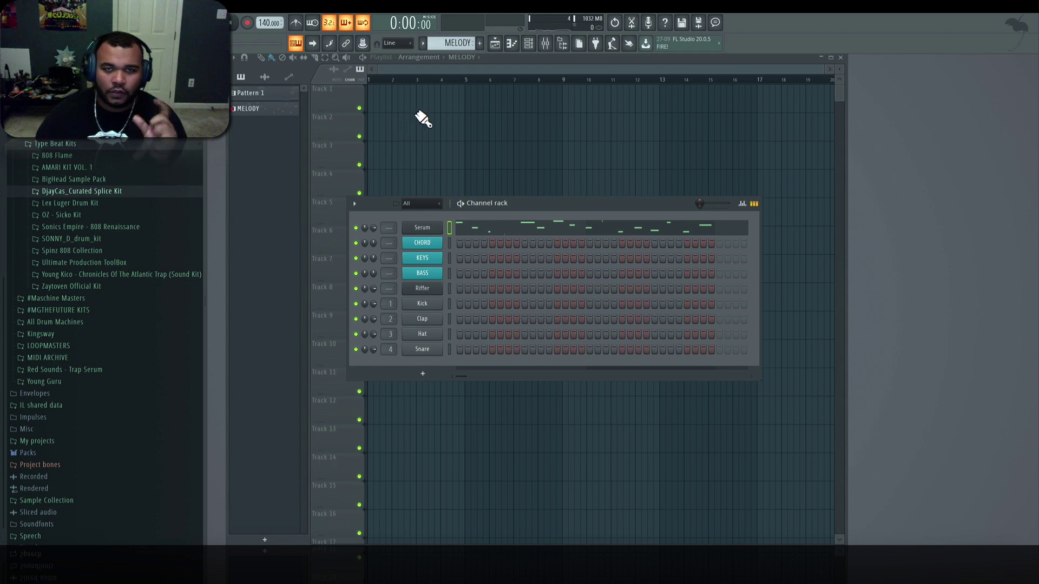
pyautogui.press('F6')
pyautogui.click(413, 109)
pyautogui.moveTo(413, 105); pyautogui.dragTo(385, 109)
pyautogui.click(433, 113)
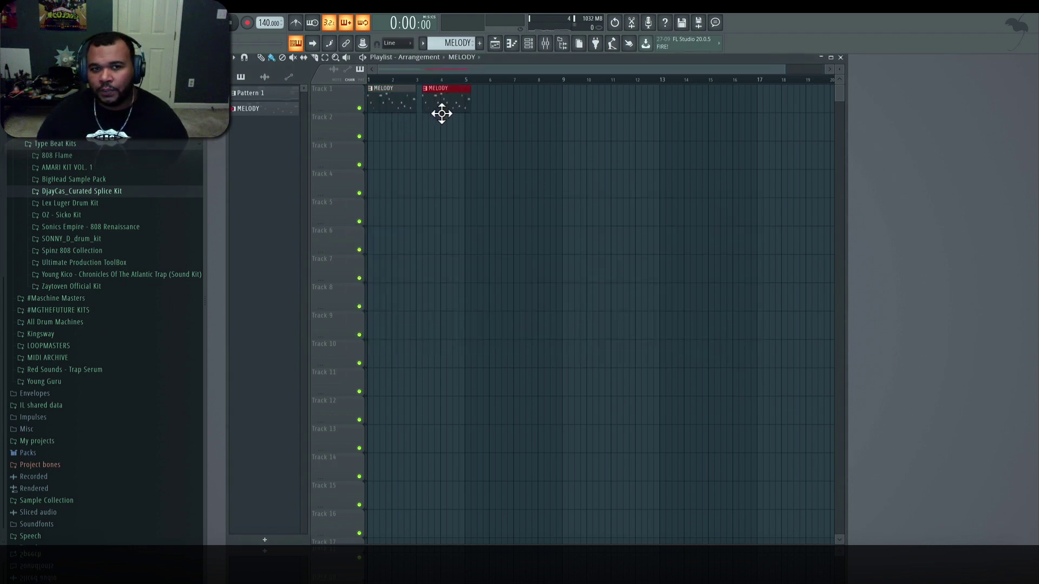
pyautogui.click(484, 110)
pyautogui.click(521, 107)
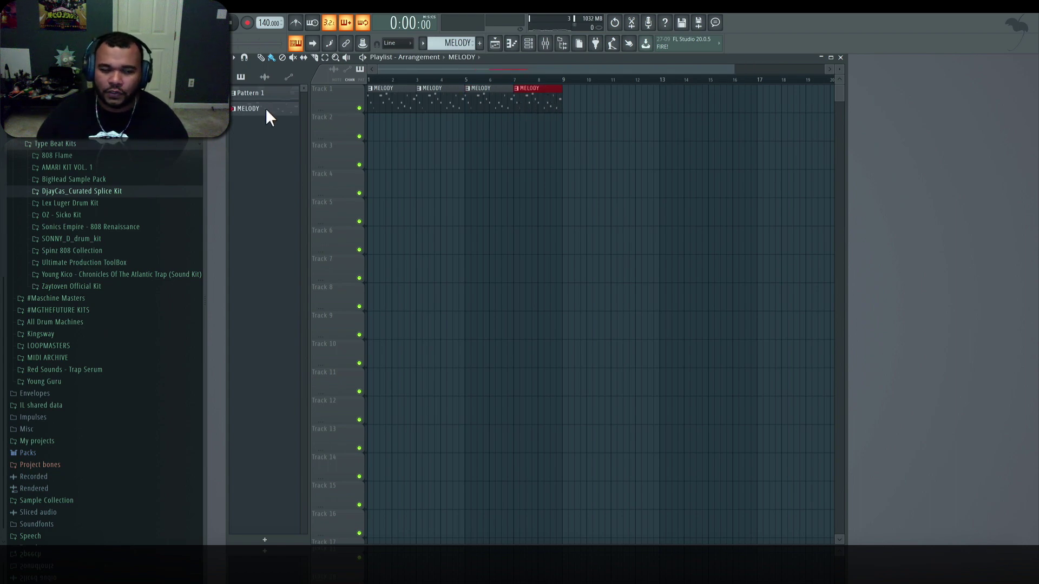
# Place Pattern 1 clips on Track 2 at bars 5 and 7
pyautogui.click(251, 93)
pyautogui.click(470, 133)
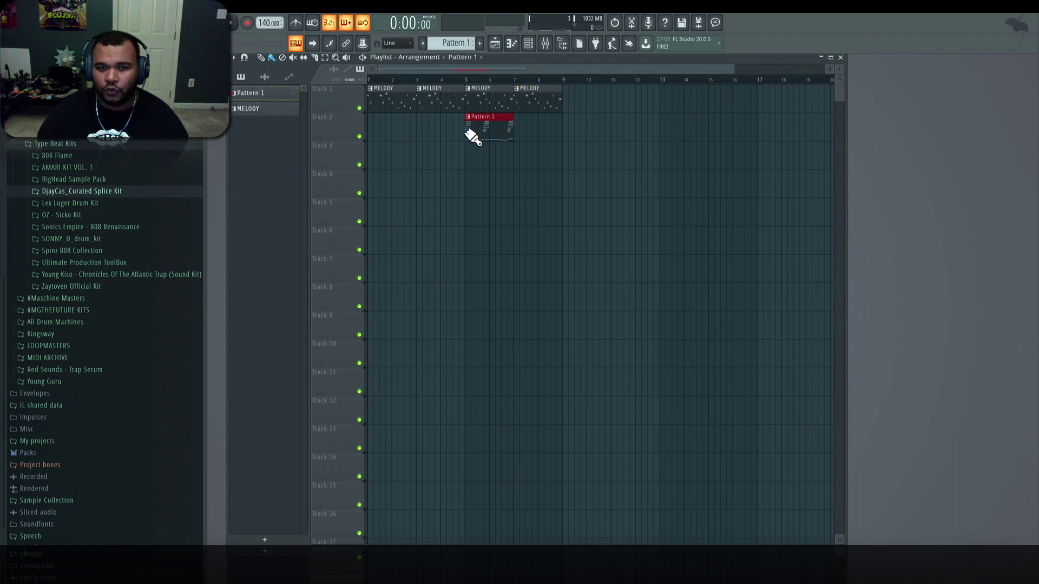
pyautogui.click(531, 137)
pyautogui.moveTo(530, 137); pyautogui.dragTo(528, 135)
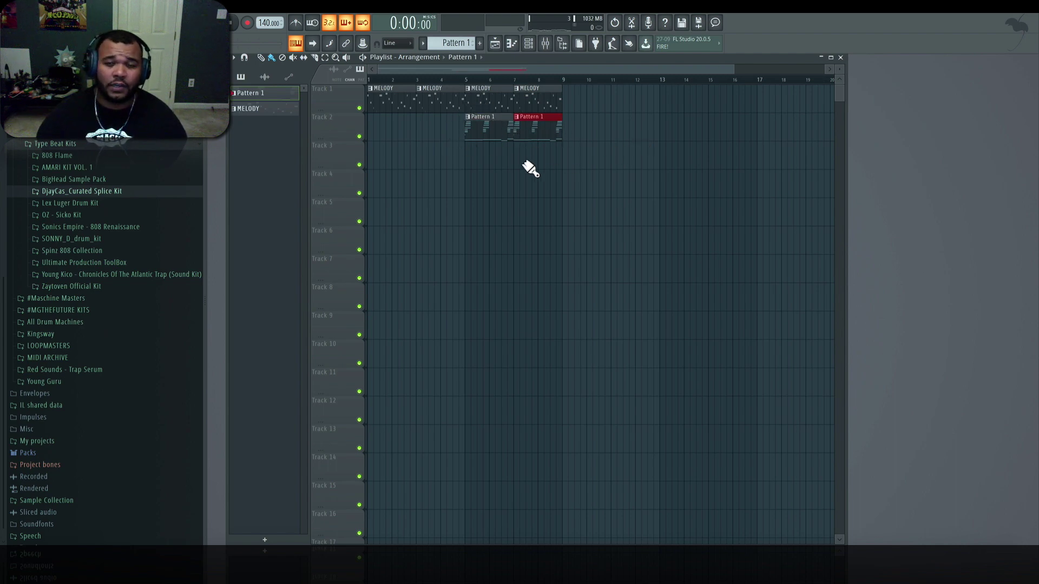
# Create a DRUMS pattern and place its clips on Track 3 at bars 5 and 7
pyautogui.click(480, 43)
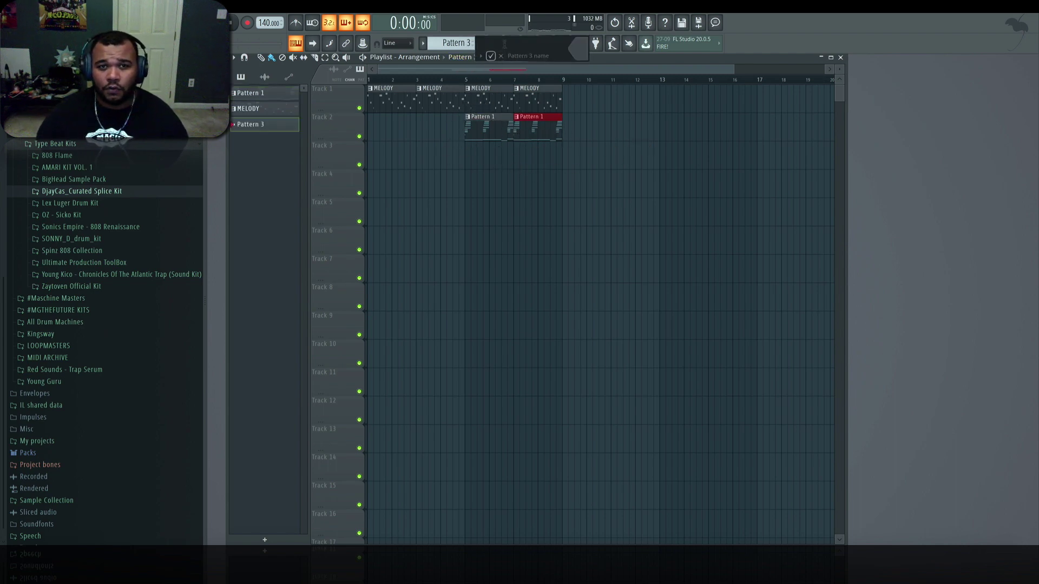
pyautogui.write('DRUMS')
pyautogui.press('Return')
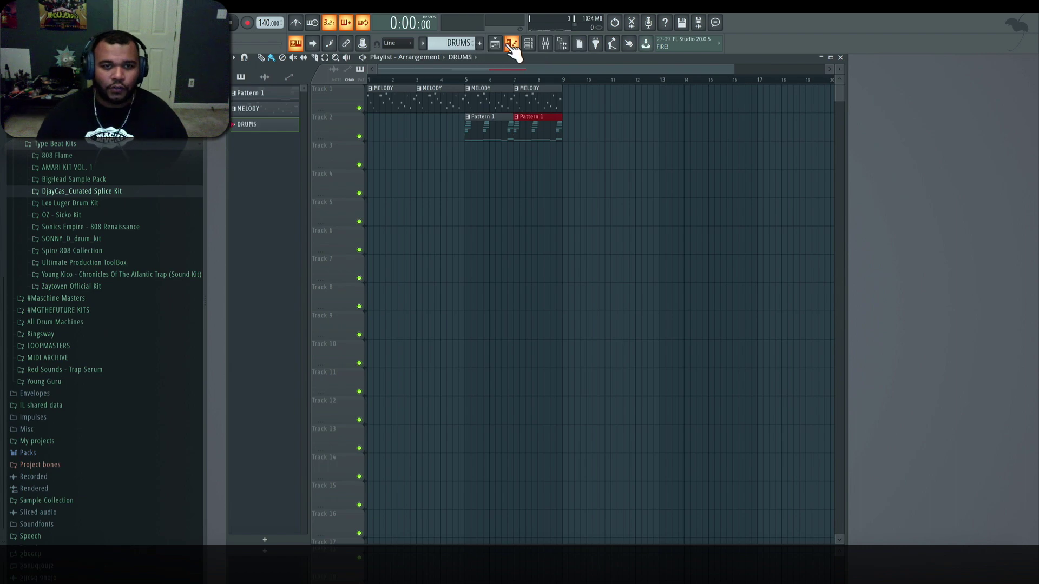
pyautogui.click(476, 157)
pyautogui.click(520, 160)
pyautogui.click(528, 44)
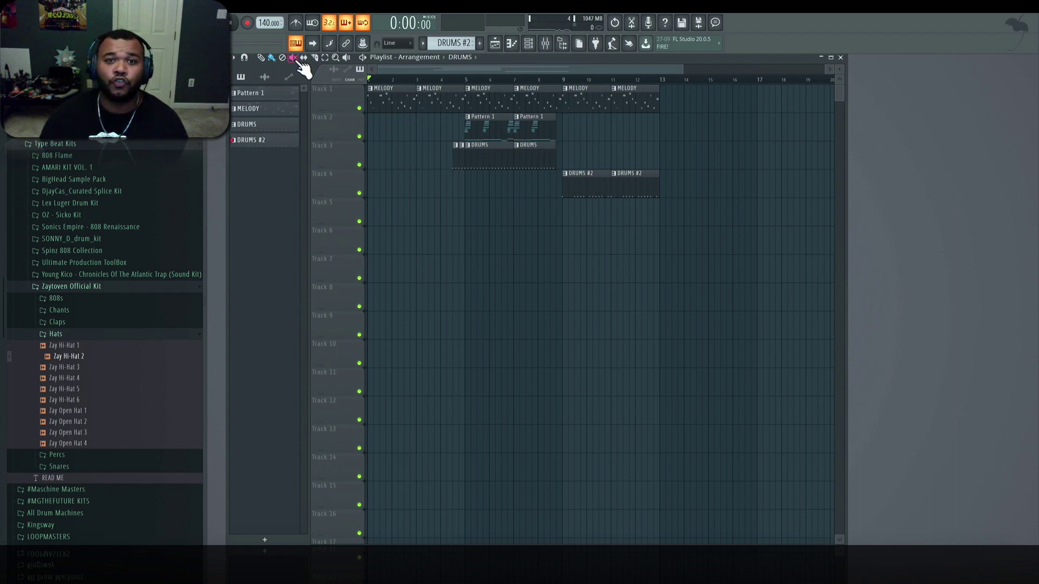
# Play the arrangement, raise the master volume, and select bars 5 to 9 on the ruler
pyautogui.press('space')
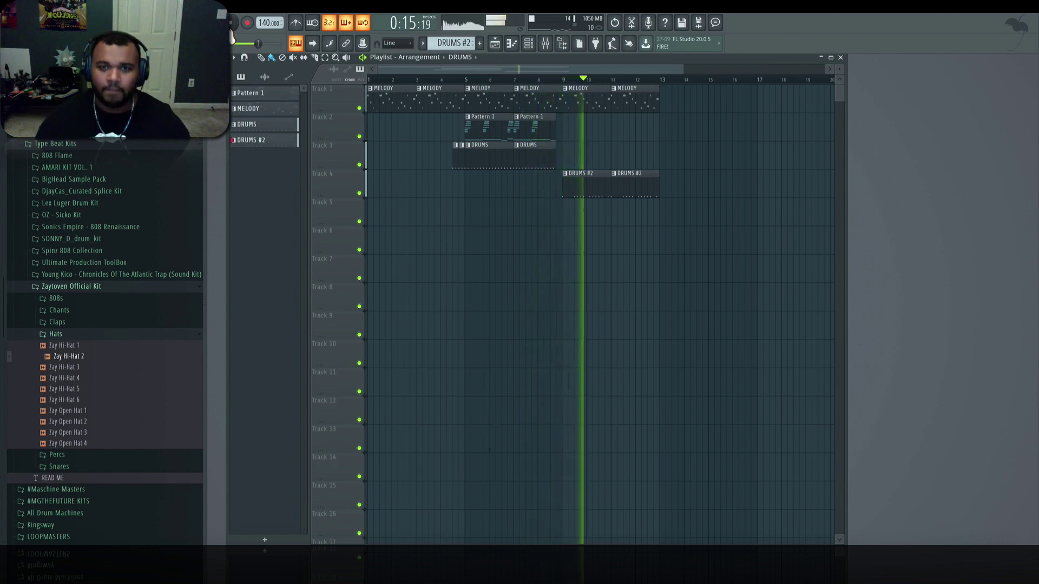
pyautogui.moveTo(252, 43); pyautogui.dragTo(278, 41)
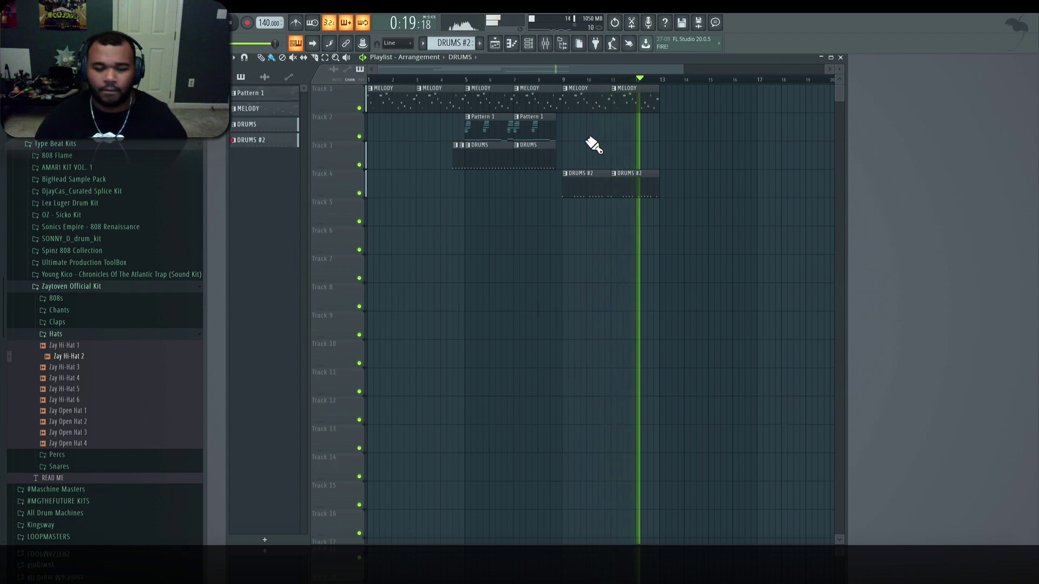
pyautogui.press('space')
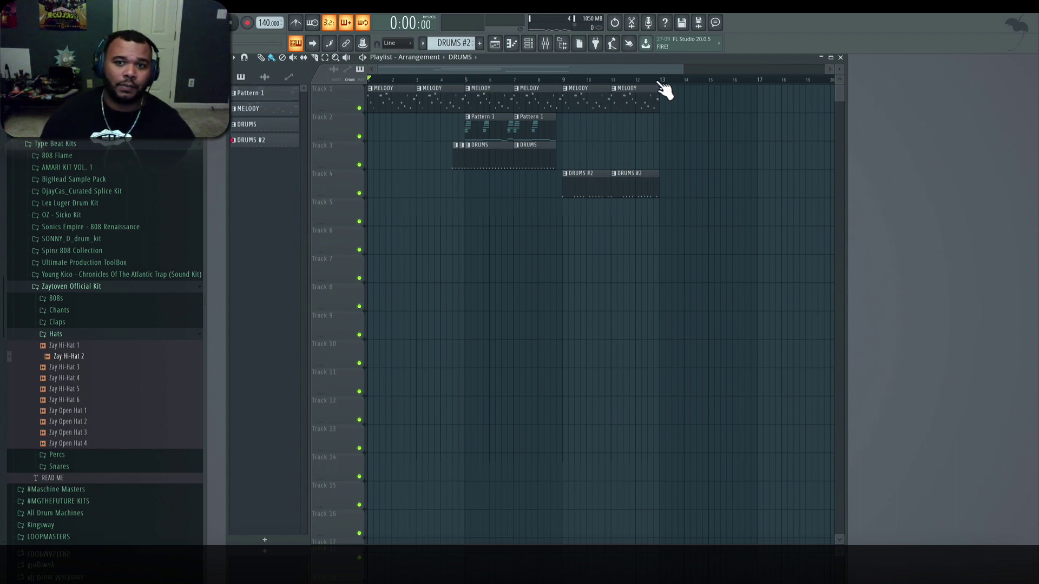
pyautogui.moveTo(663, 83); pyautogui.dragTo(471, 98)
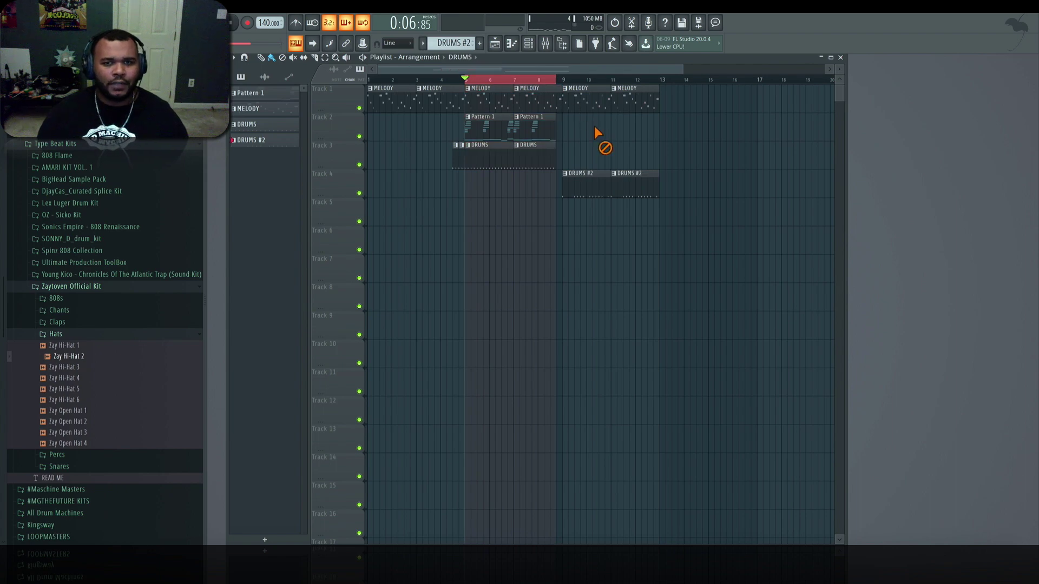
pyautogui.moveTo(677, 107); pyautogui.dragTo(699, 111)
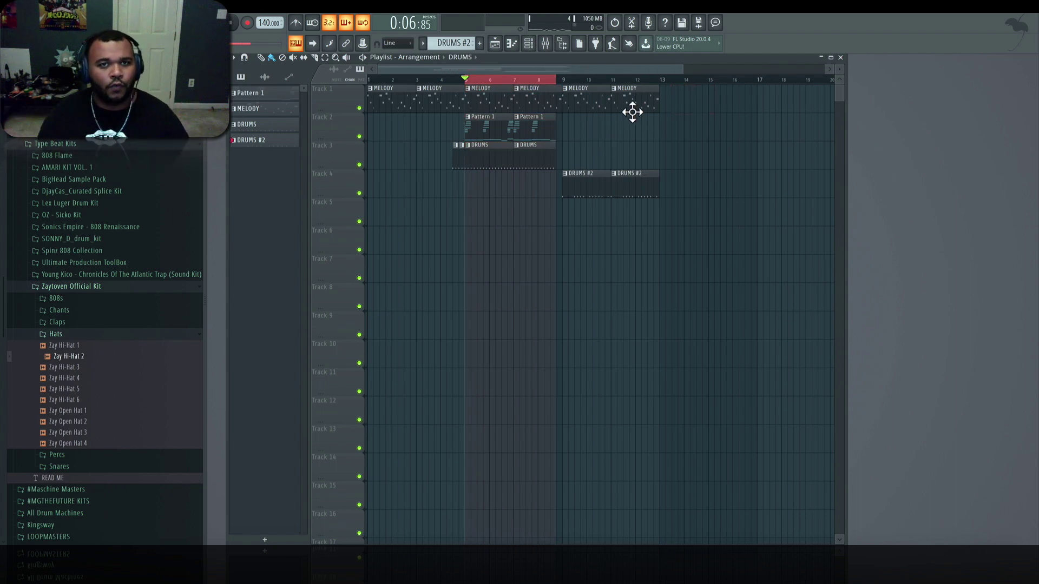
pyautogui.click(526, 83)
# Check the Riffer plugin, switch to Pattern 1, and open the CHORD channel's piano roll
pyautogui.click(533, 45)
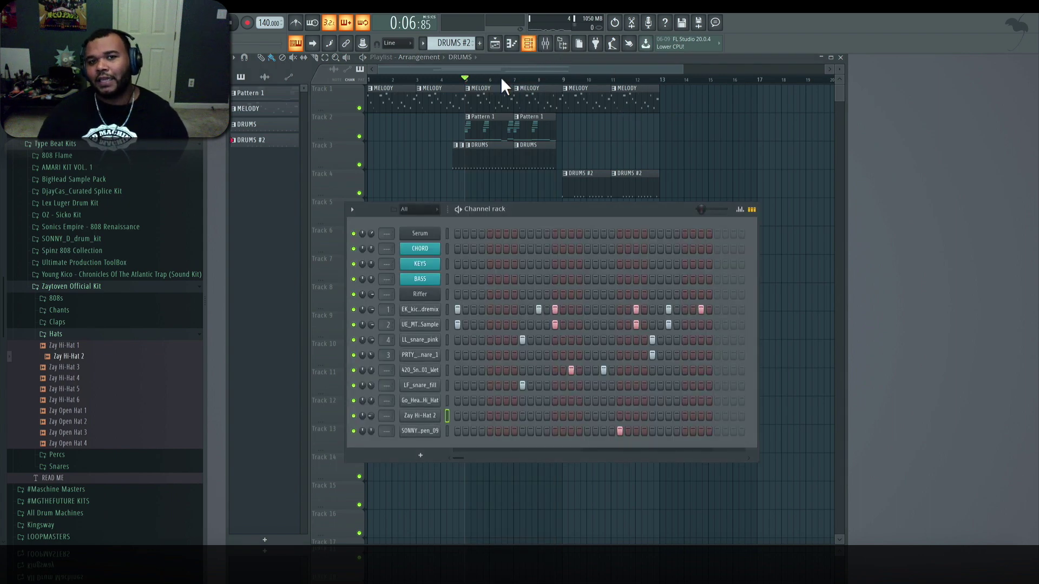
pyautogui.click(420, 295)
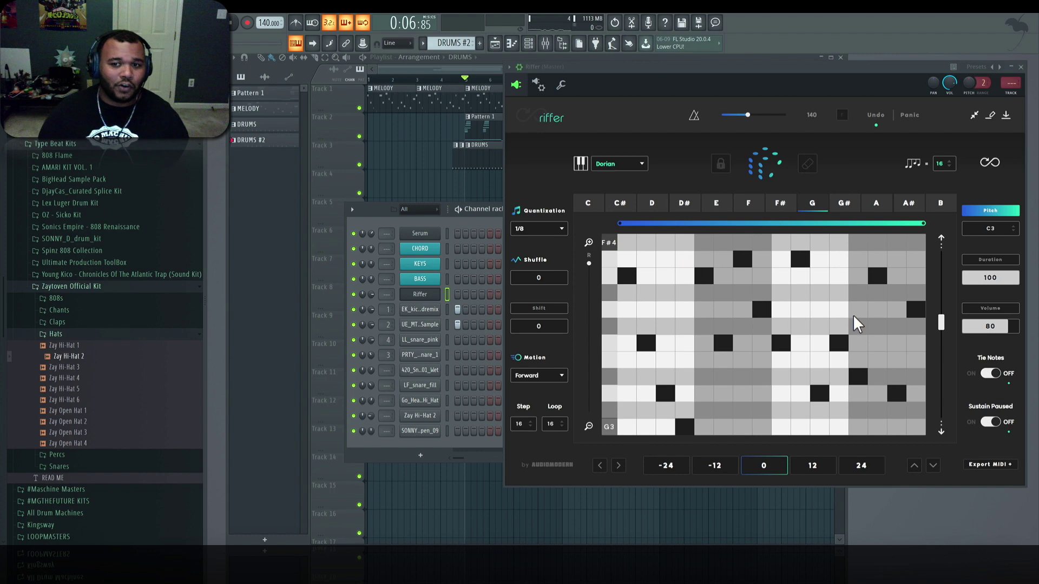
pyautogui.click(1021, 67)
pyautogui.click(267, 96)
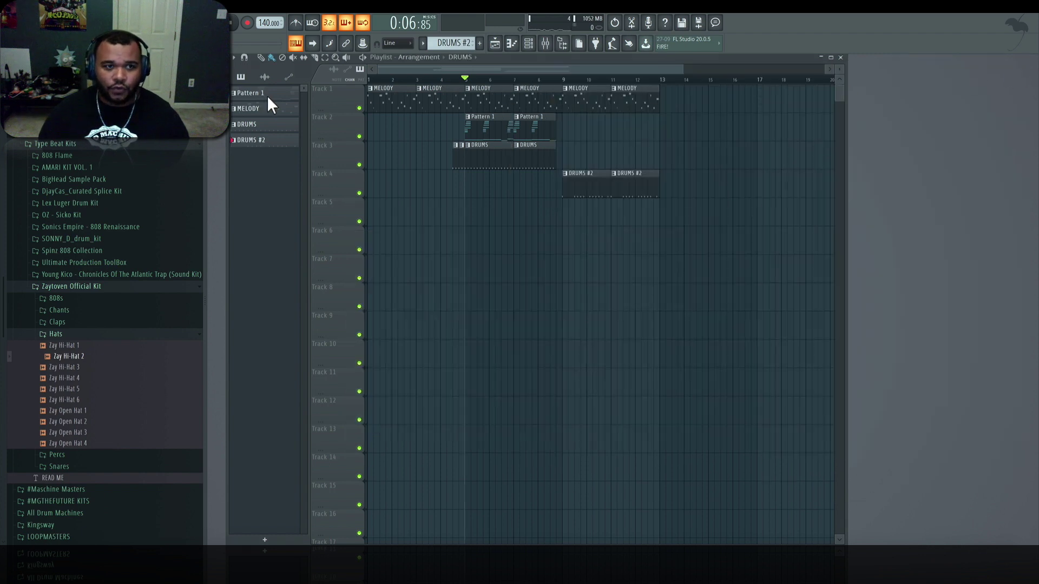
pyautogui.click(533, 44)
pyautogui.click(568, 263)
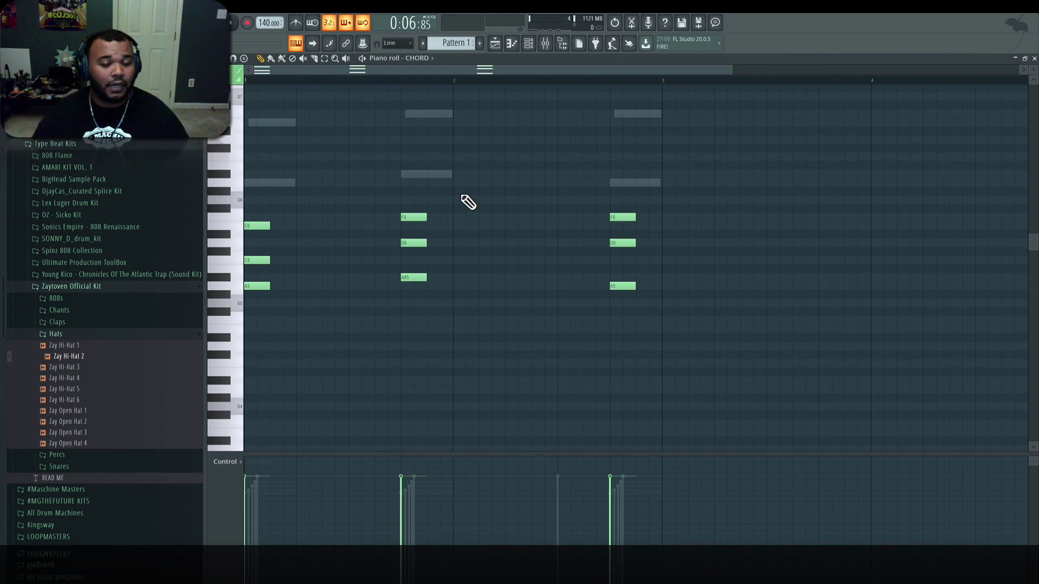
pyautogui.scroll(1, 467, 202)
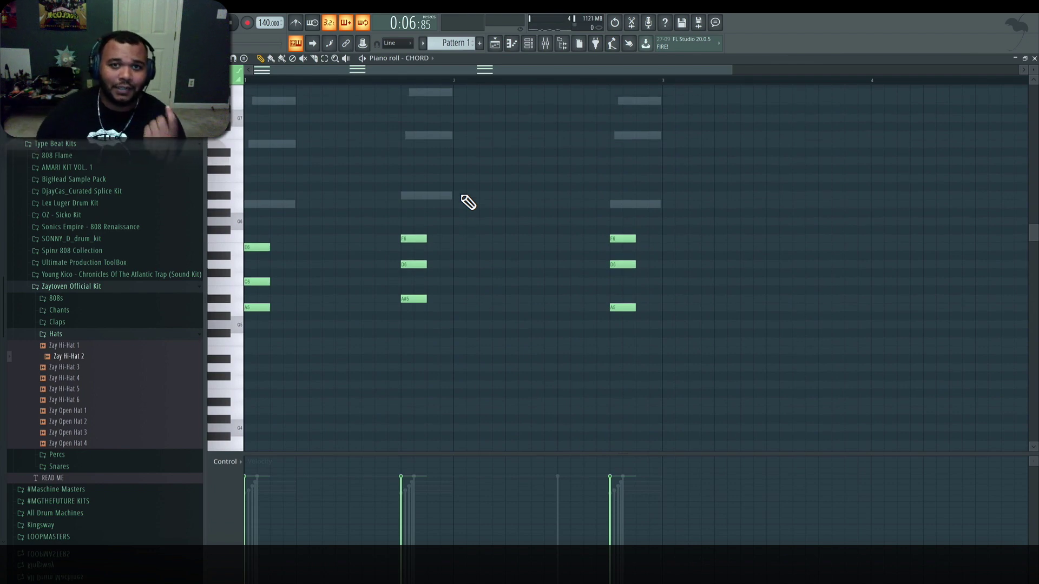
pyautogui.scroll(2, 466, 202)
pyautogui.click(411, 264)
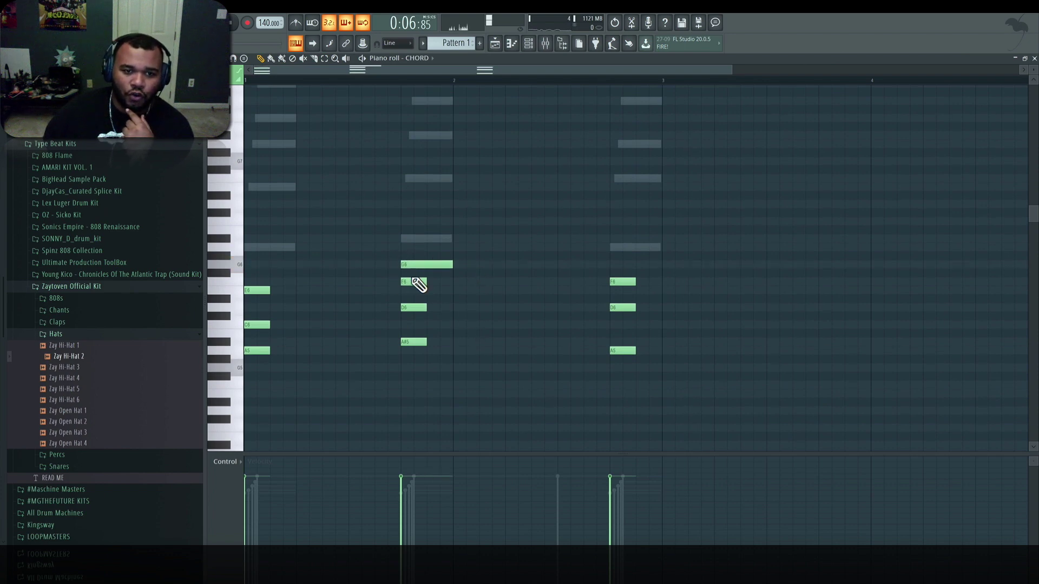
pyautogui.rightClick(441, 264)
pyautogui.click(234, 24)
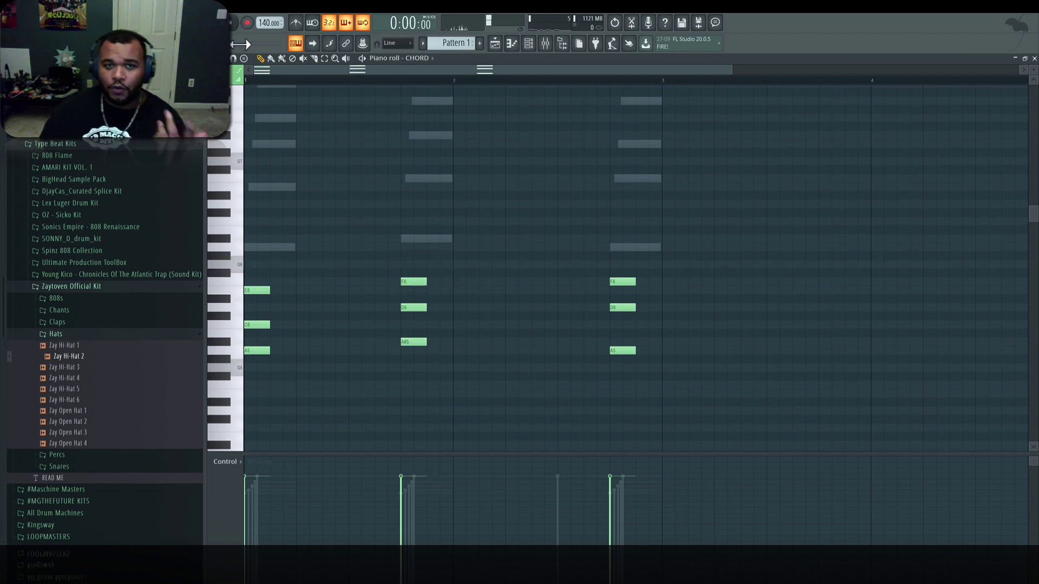
pyautogui.click(1034, 58)
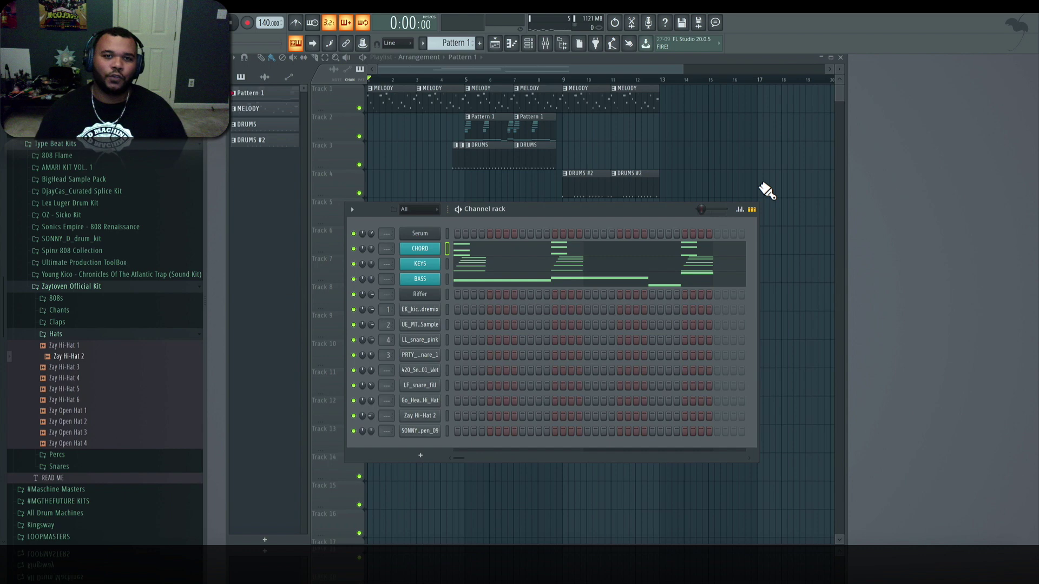